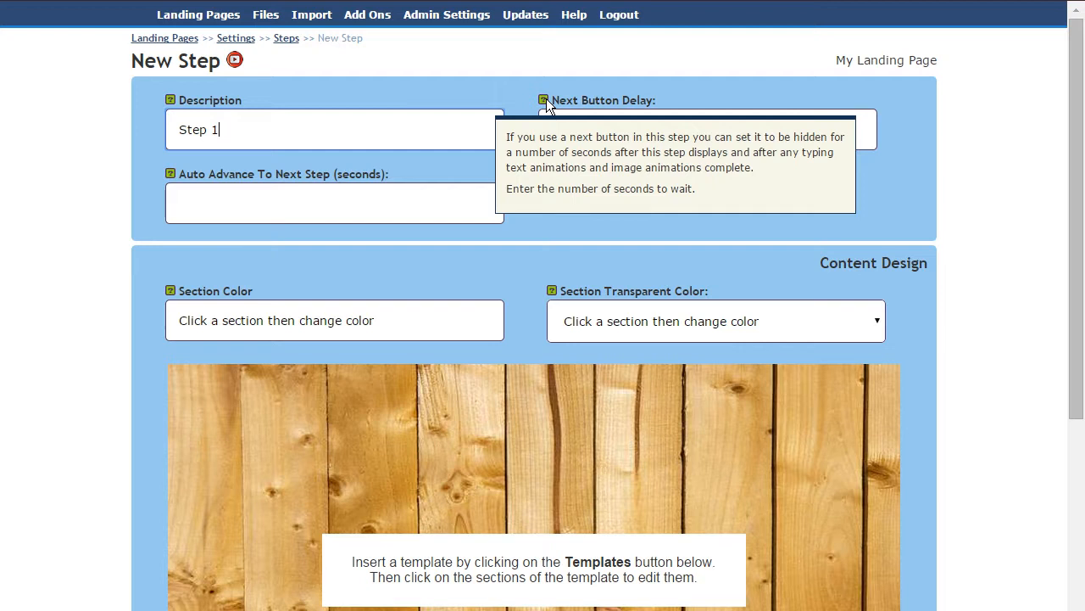
- Set the Next Button Delay to 3 seconds
double_click(554, 139)
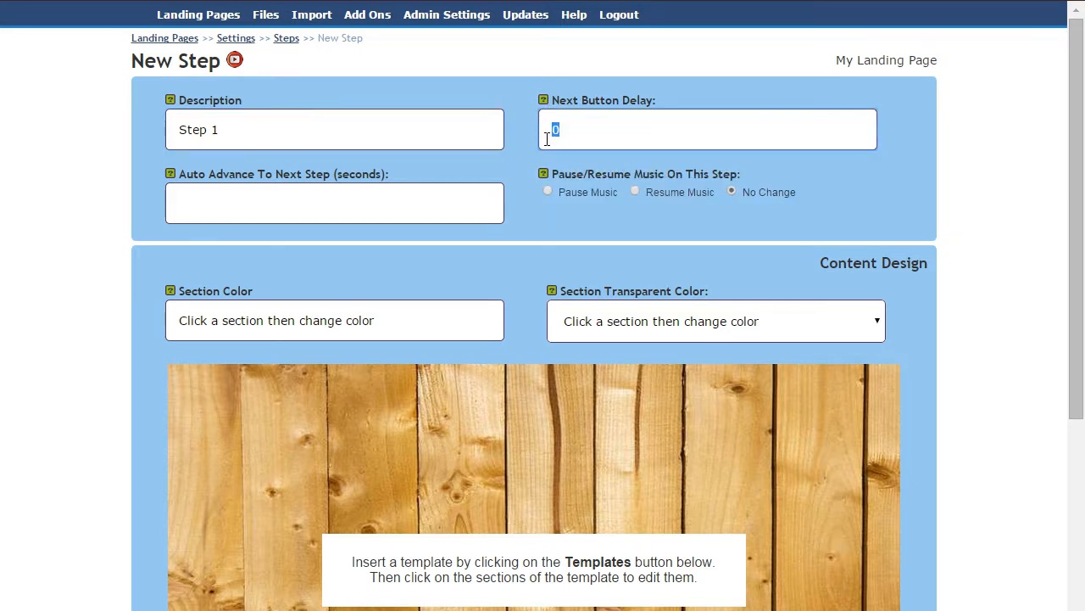
type("3")
- Try a 15-second auto advance to the next step and clear the value again
left_click(296, 209)
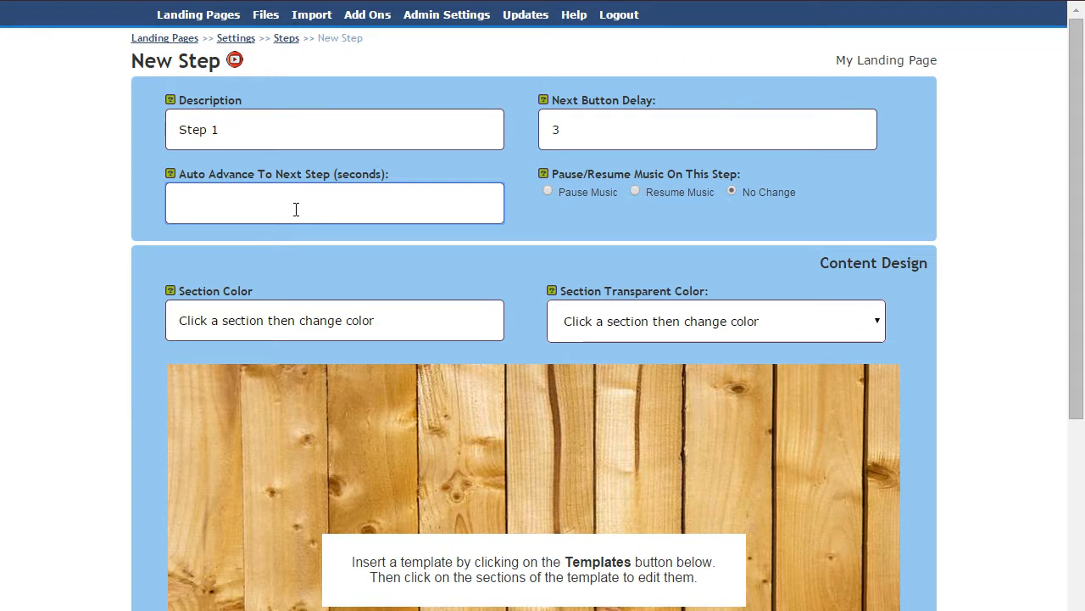
type("15")
key("BackSpace")
key("BackSpace")
- Try the Pause Music and Resume Music options for this step and return to No Change
left_click(580, 191)
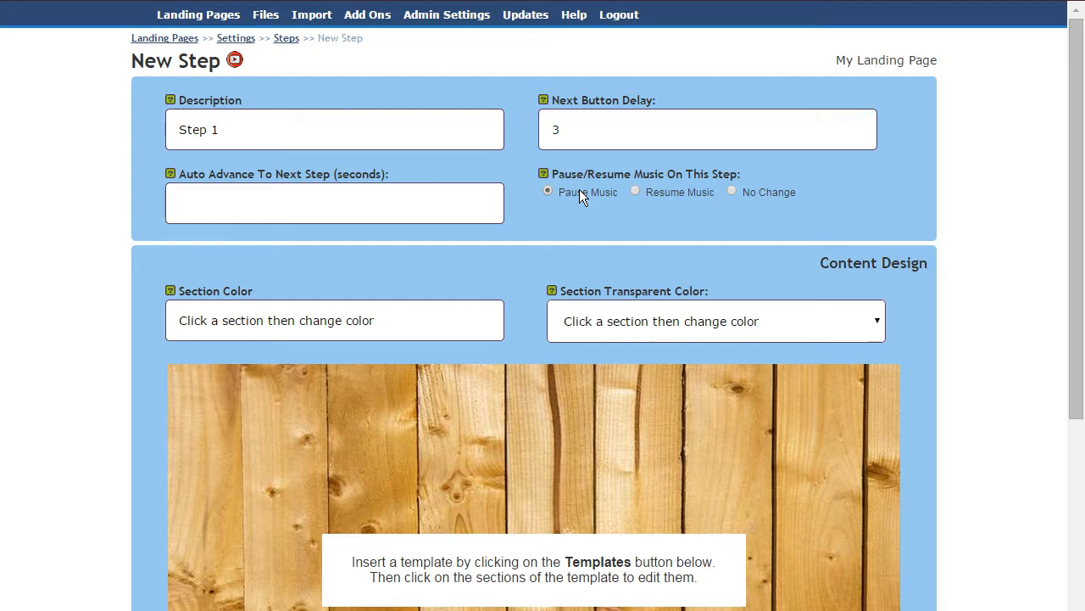
left_click(669, 194)
left_click(781, 199)
- Browse the available templates and insert Template 11 into the content design
scroll(985, 203, "down", 1)
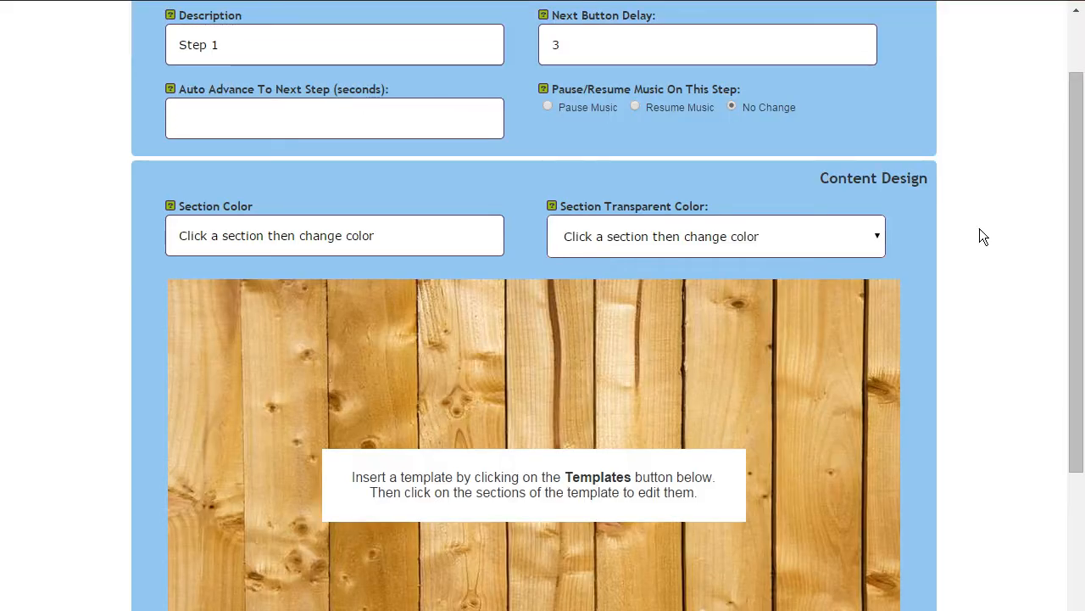
scroll(980, 229, "down", 3)
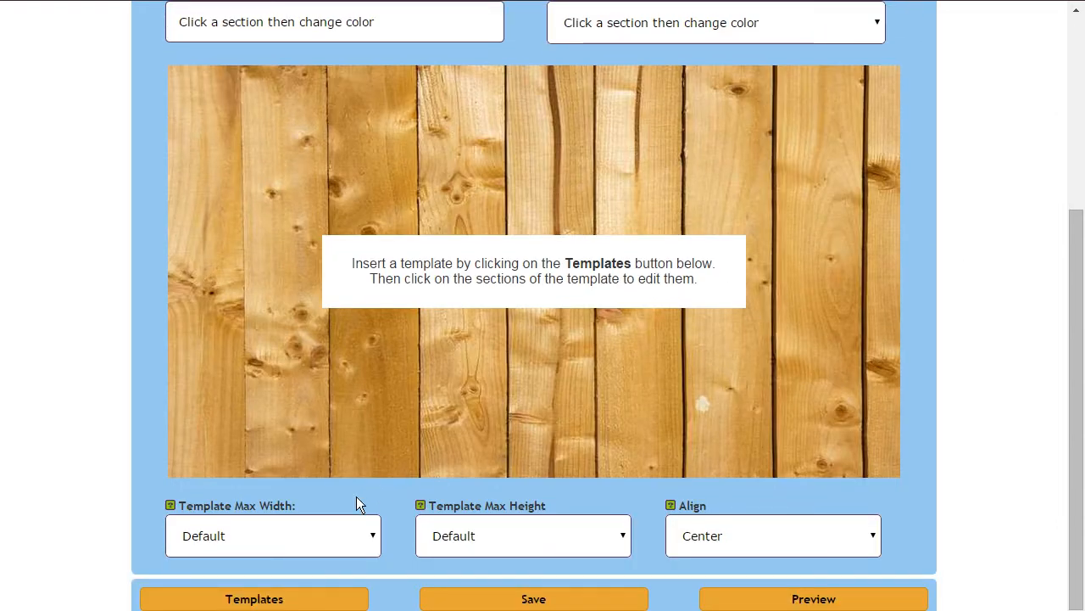
left_click(316, 599)
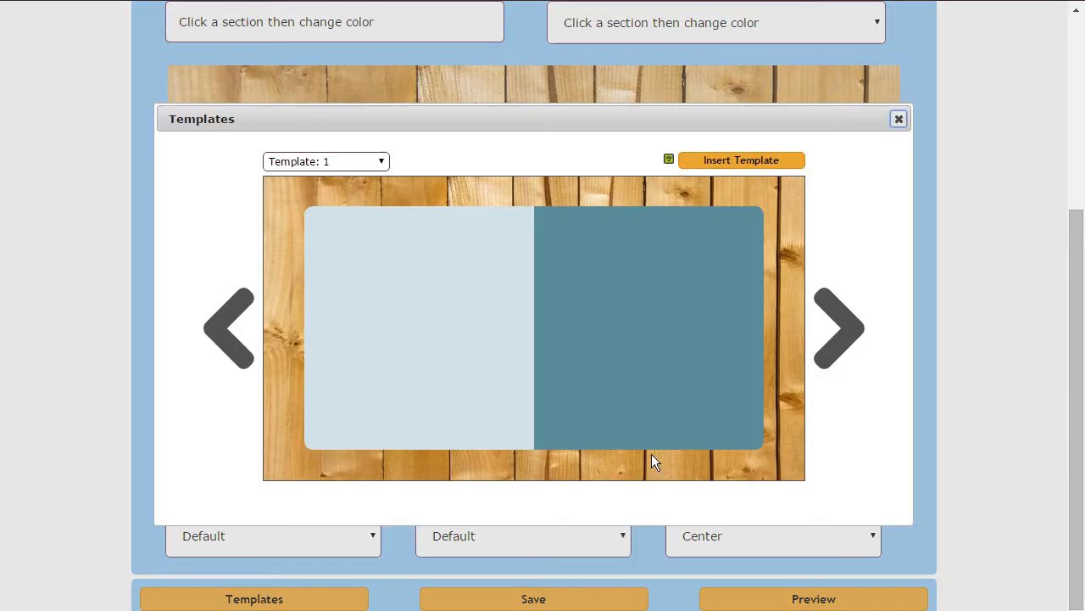
left_click(853, 334)
left_click(853, 334)
left_click(853, 334)
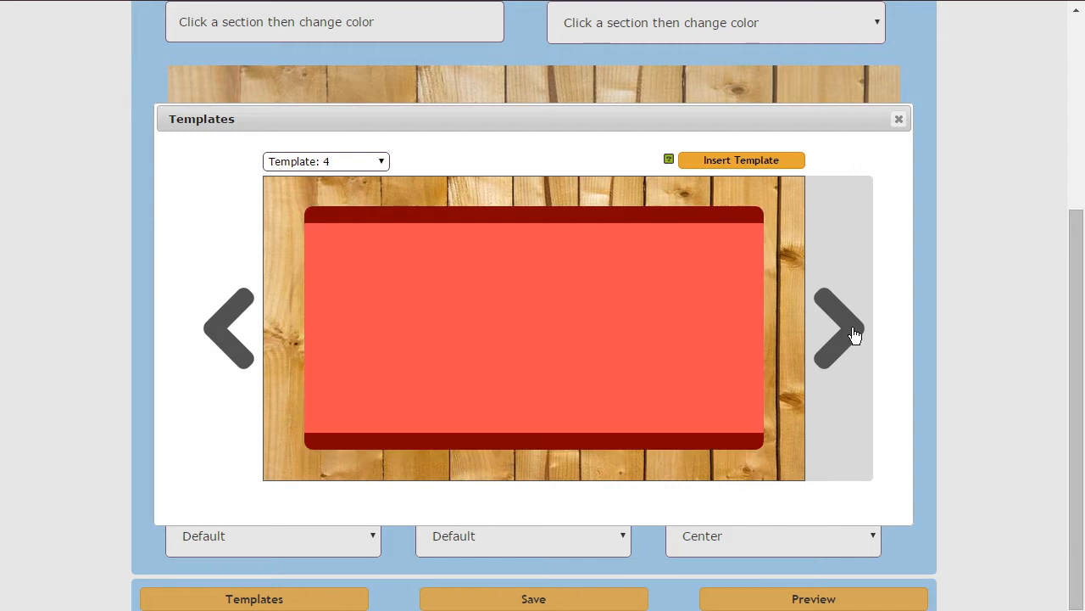
left_click(361, 166)
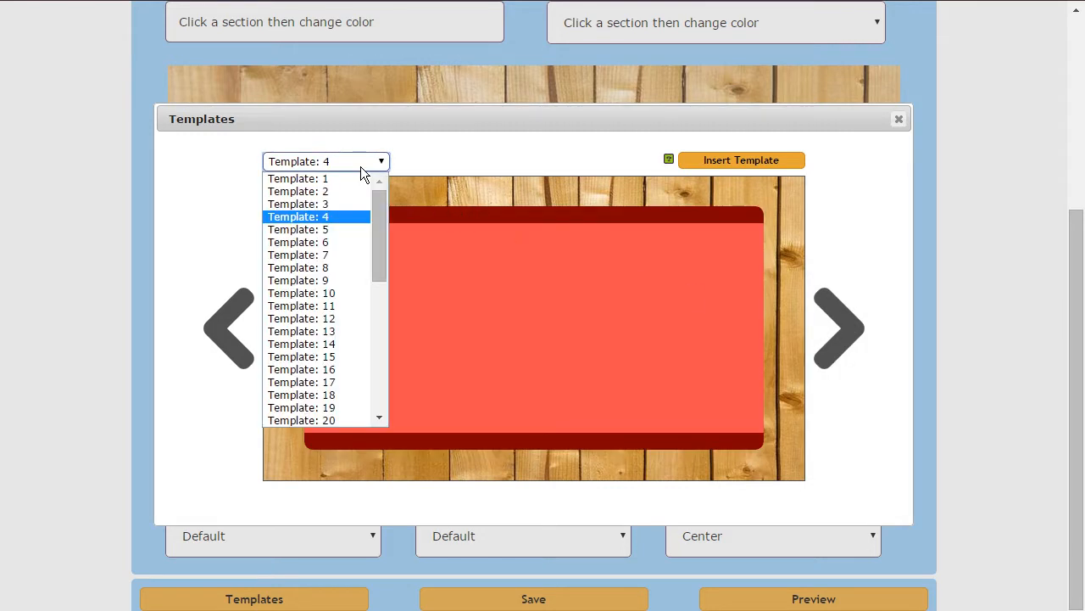
left_click(330, 307)
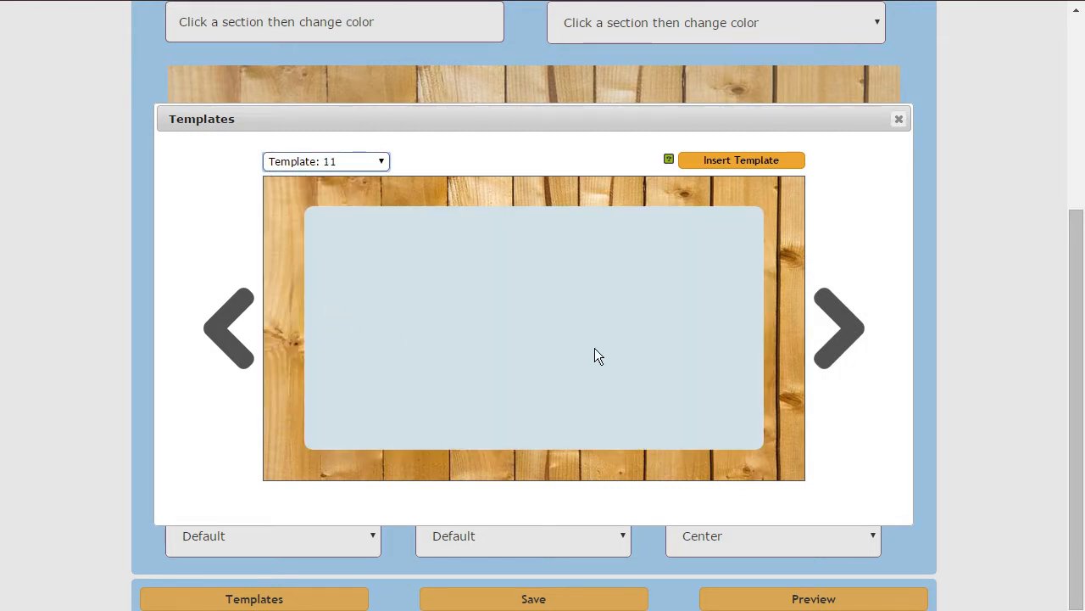
left_click(751, 162)
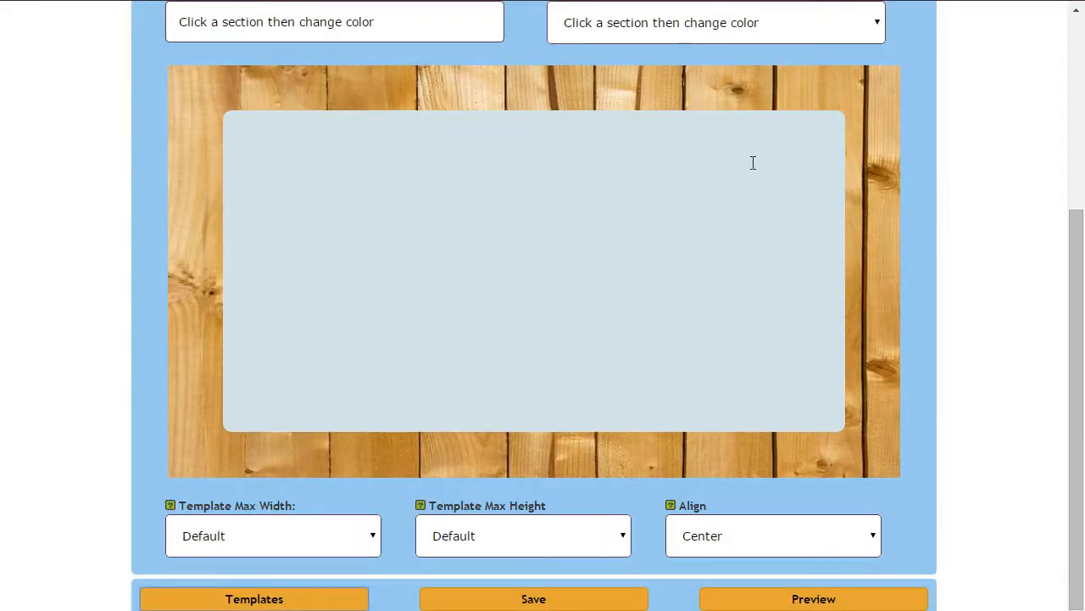
- Select the inserted template section and try a pink color, settling on yellow #DAE635
left_click(684, 251)
scroll(664, 306, "up", 1)
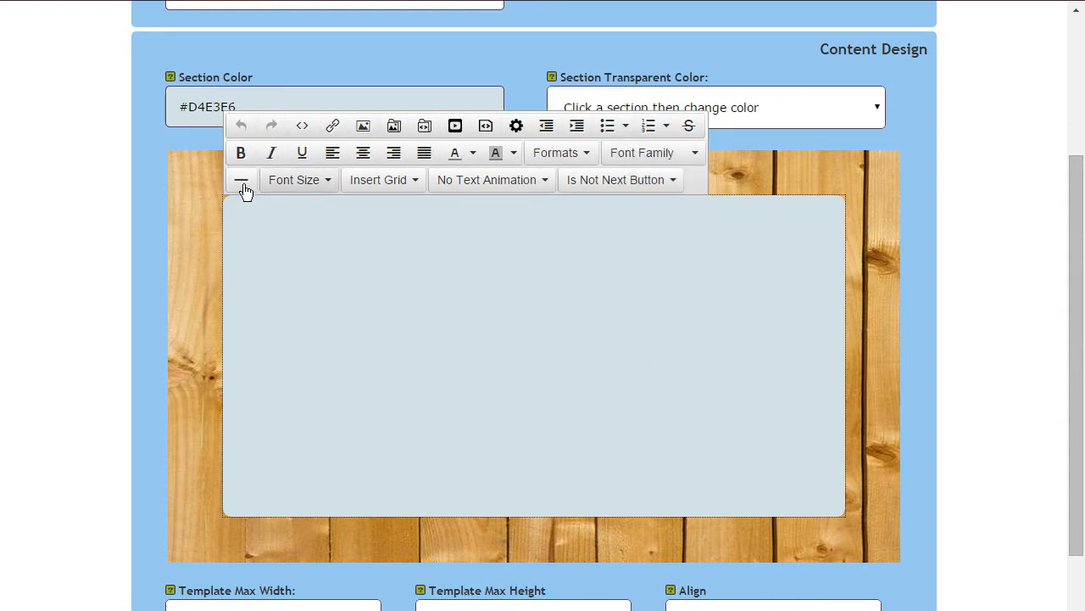
left_click(190, 108)
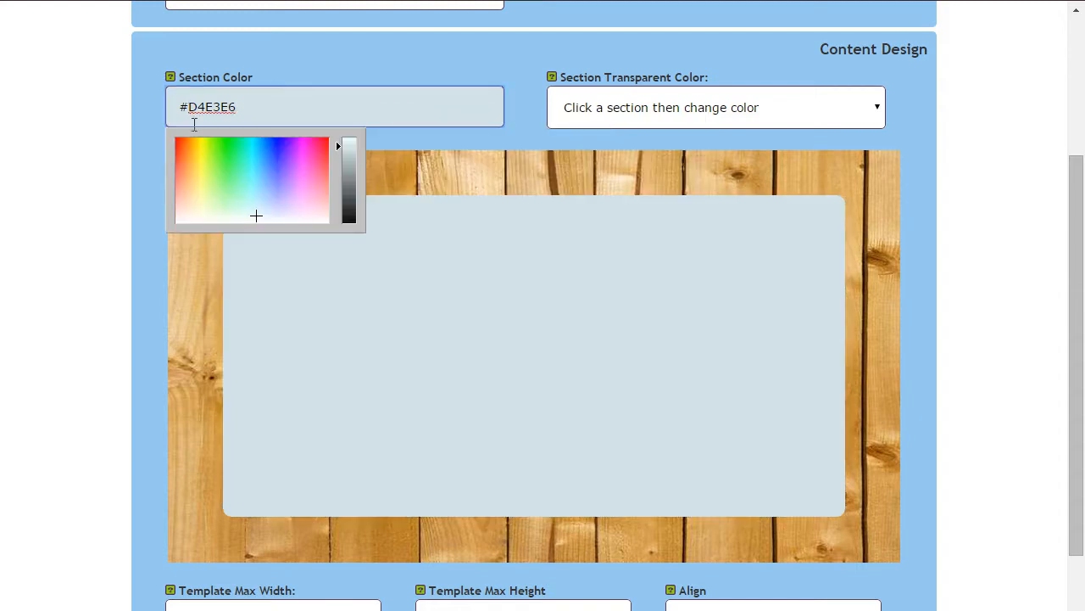
left_click(319, 151)
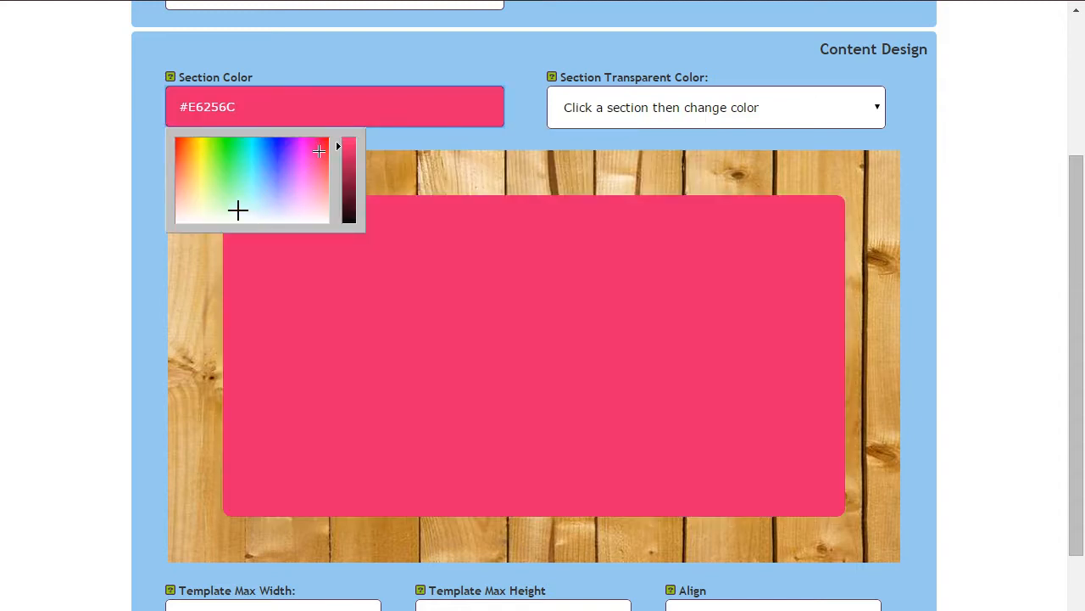
left_click(202, 157)
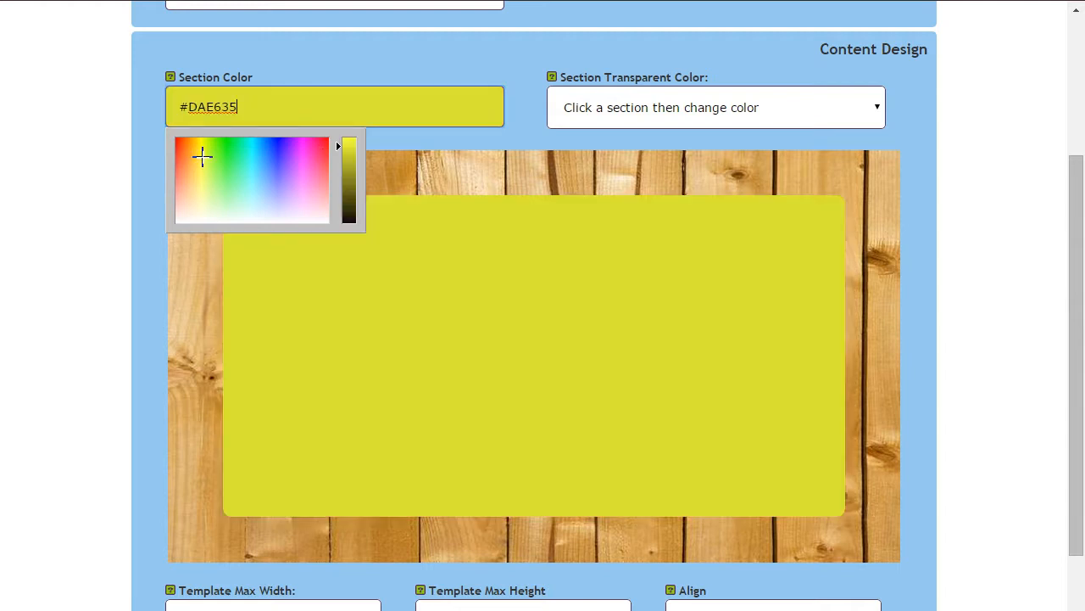
- Set the section's transparent color to Black
left_click(731, 113)
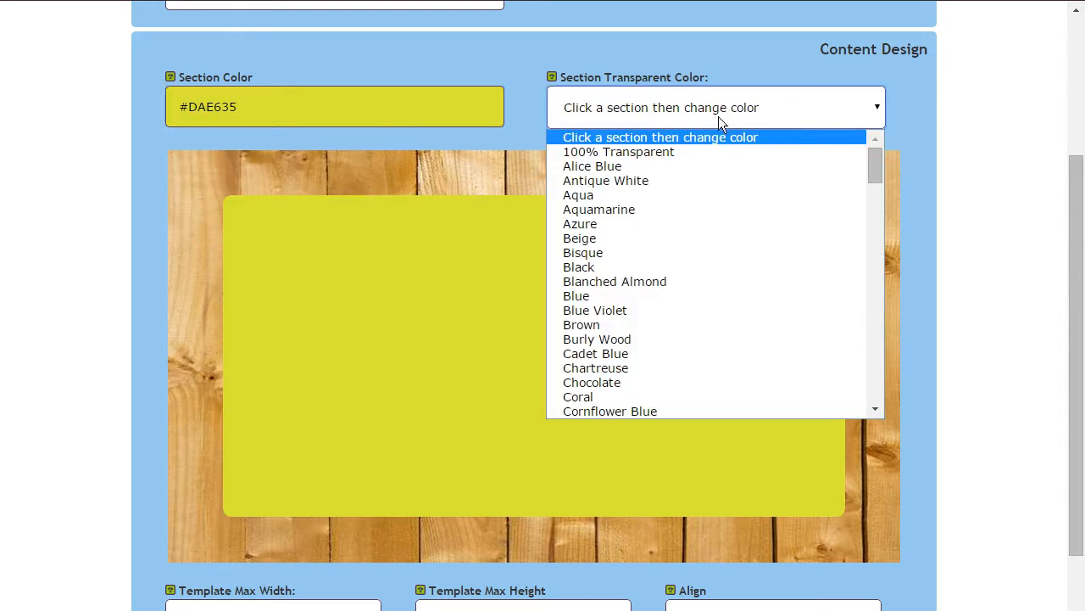
left_click(589, 269)
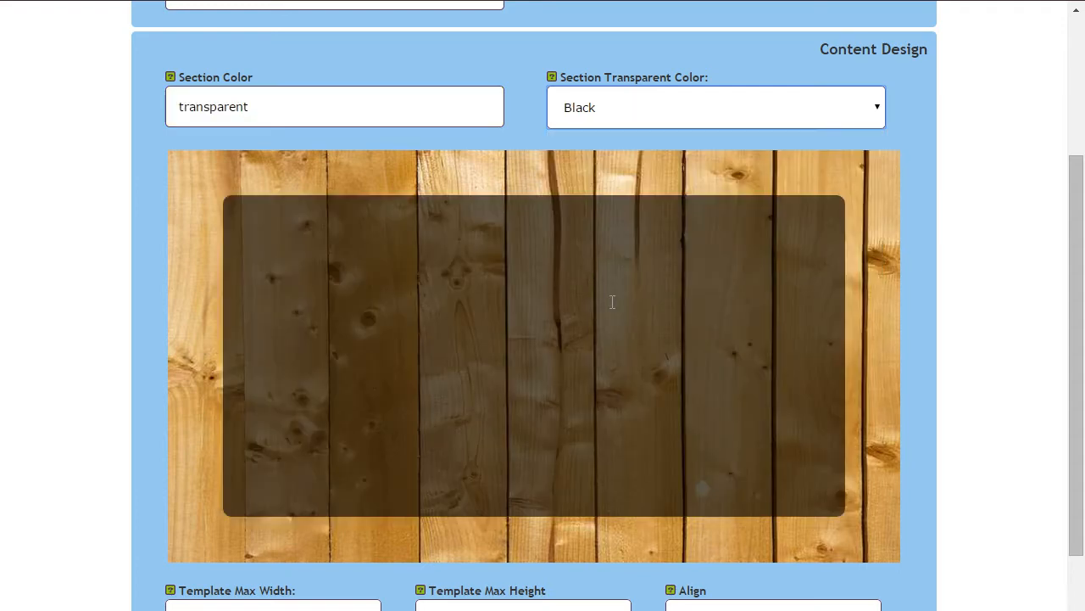
left_click(647, 329)
scroll(647, 329, "down", 1)
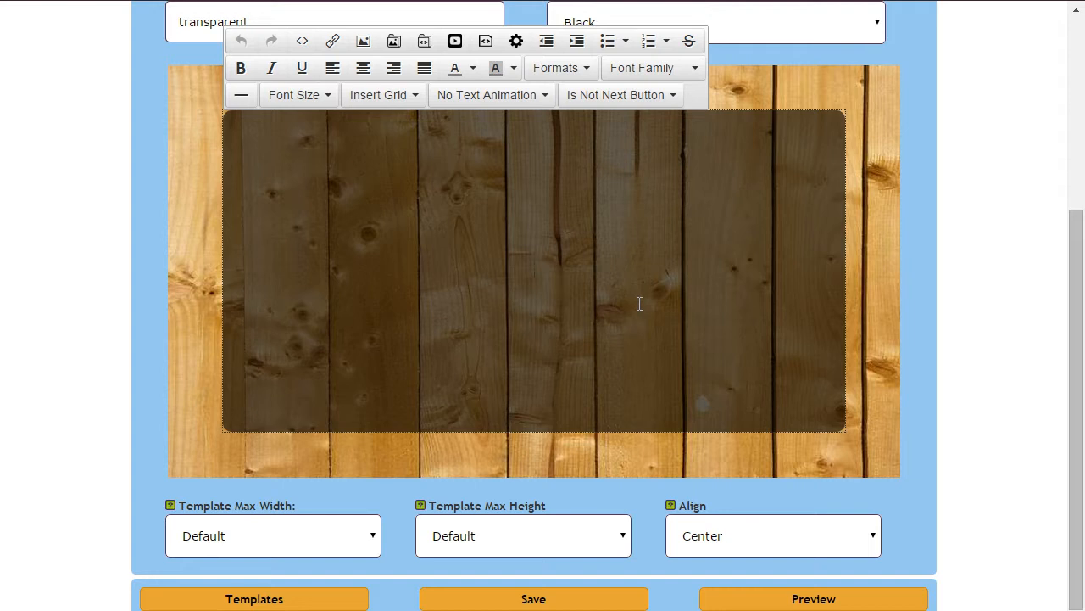
- Set the template's max width to 350px and its max height to 170px
left_click(319, 546)
scroll(293, 407, "down", 4)
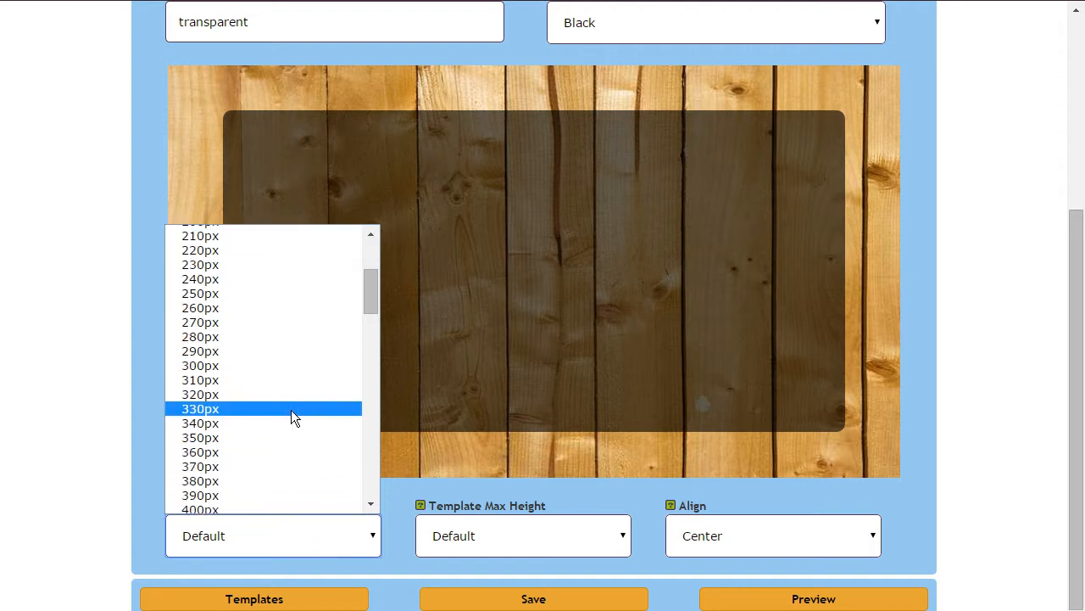
left_click(250, 434)
left_click(482, 533)
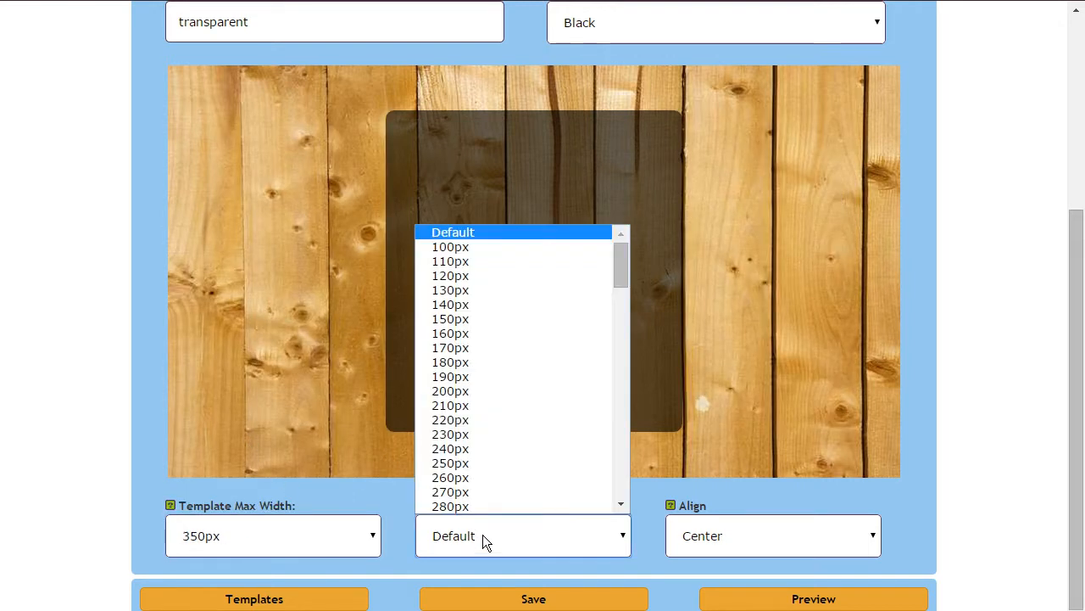
left_click(496, 348)
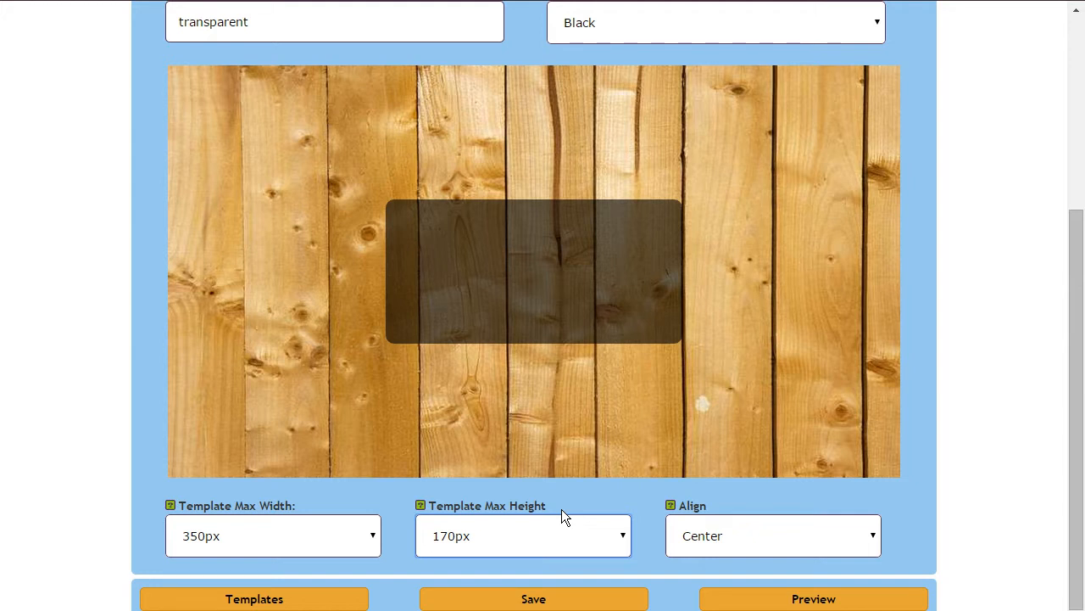
- Reset the template's max height to Default
left_click(530, 525)
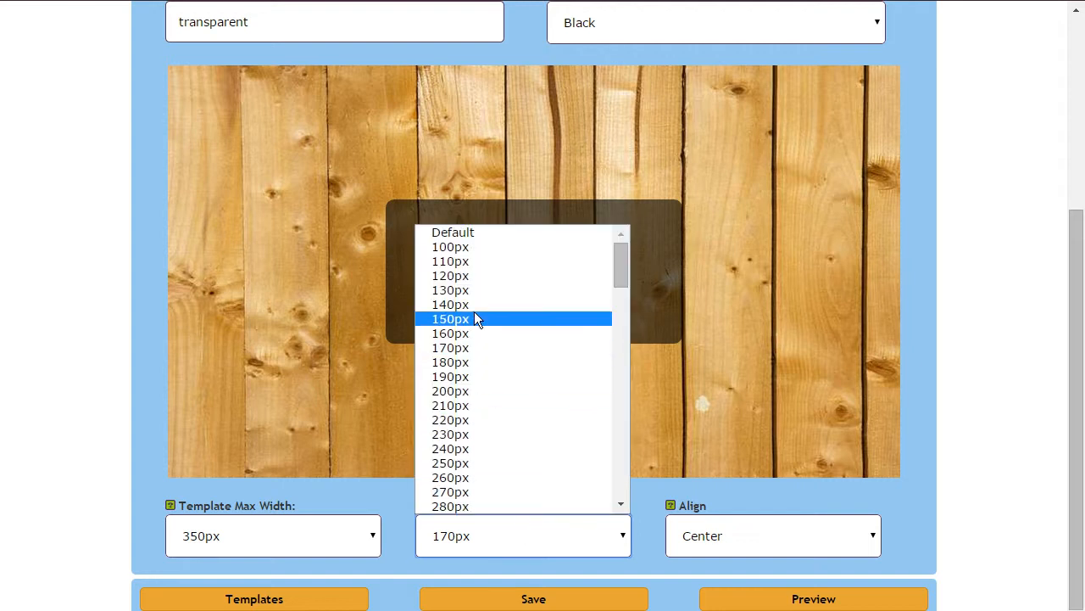
left_click(476, 233)
left_click(290, 536)
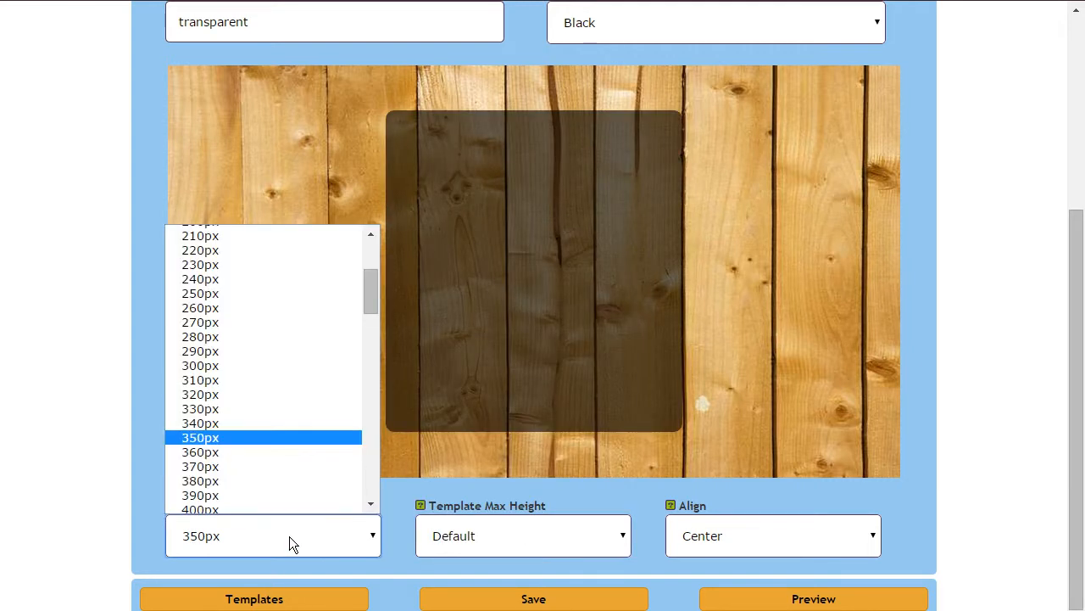
- Try the Left and Right alignments for the template and return it to Center
left_click(781, 532)
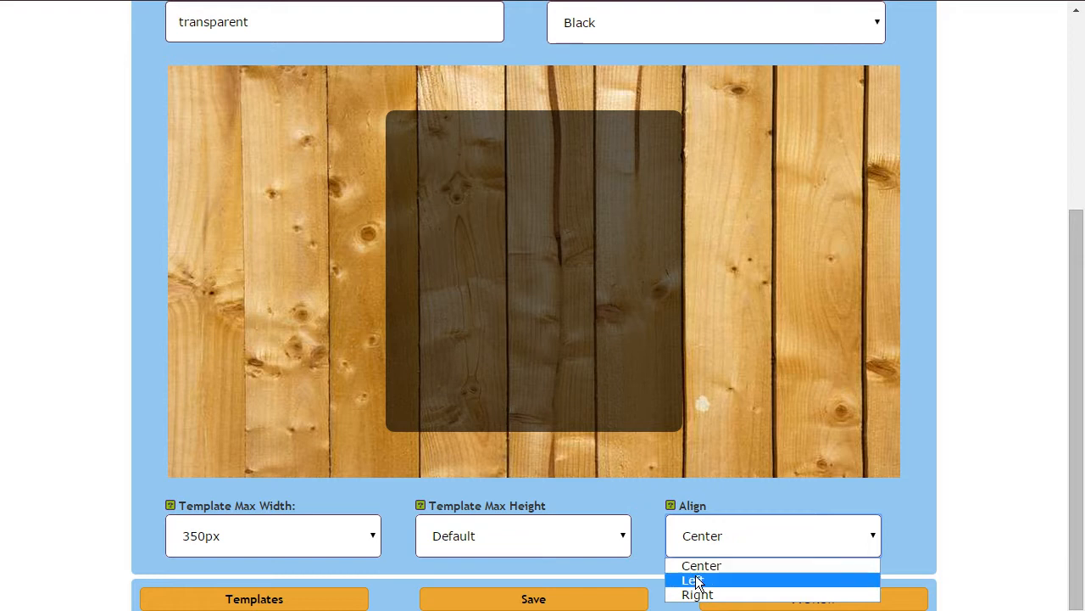
left_click(696, 580)
left_click(743, 552)
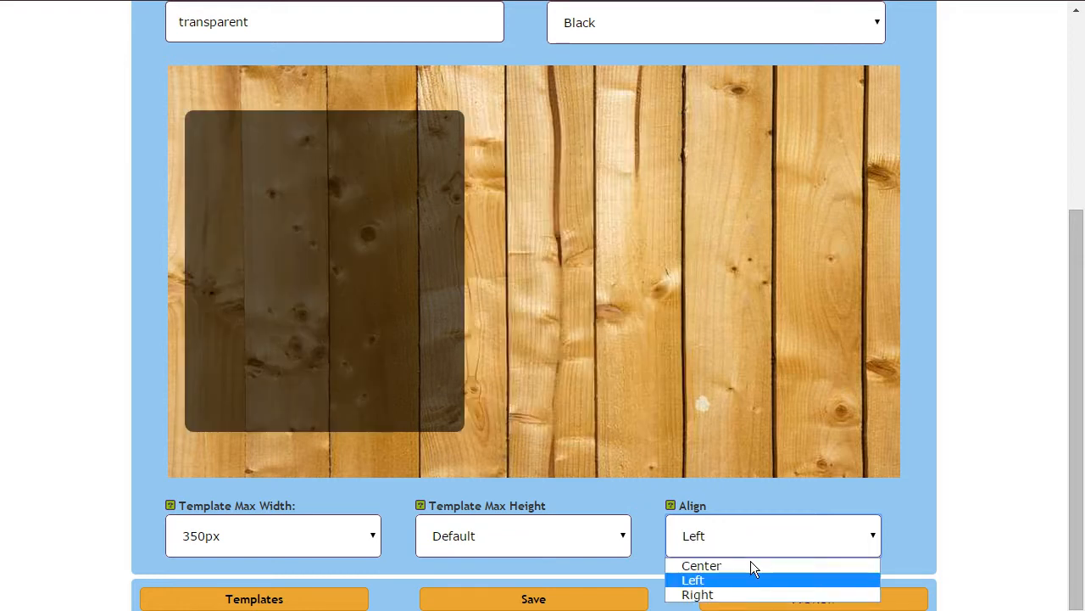
left_click(736, 597)
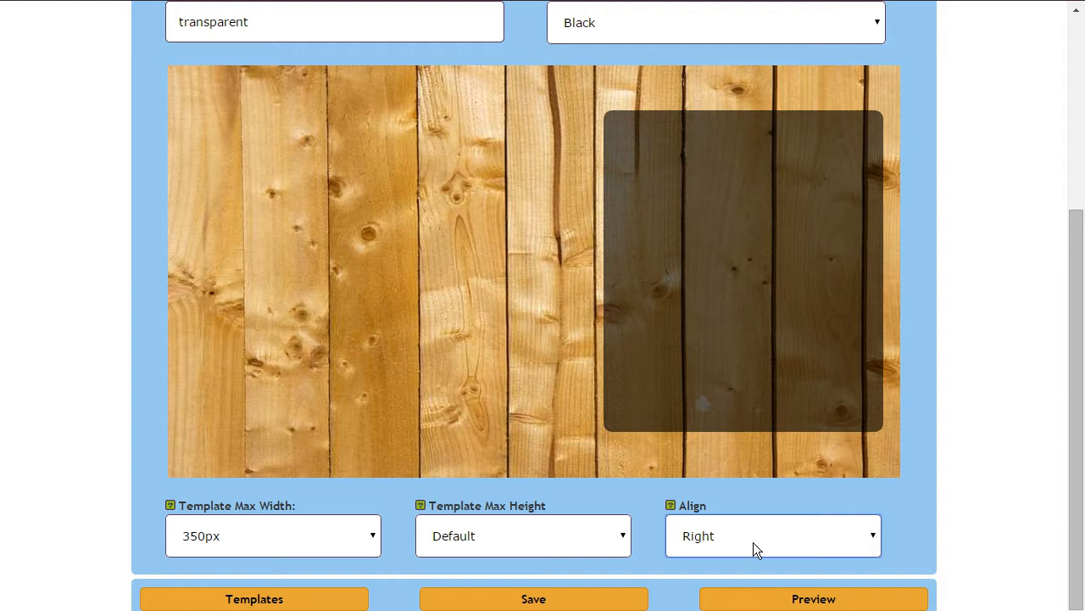
left_click(736, 547)
left_click(717, 567)
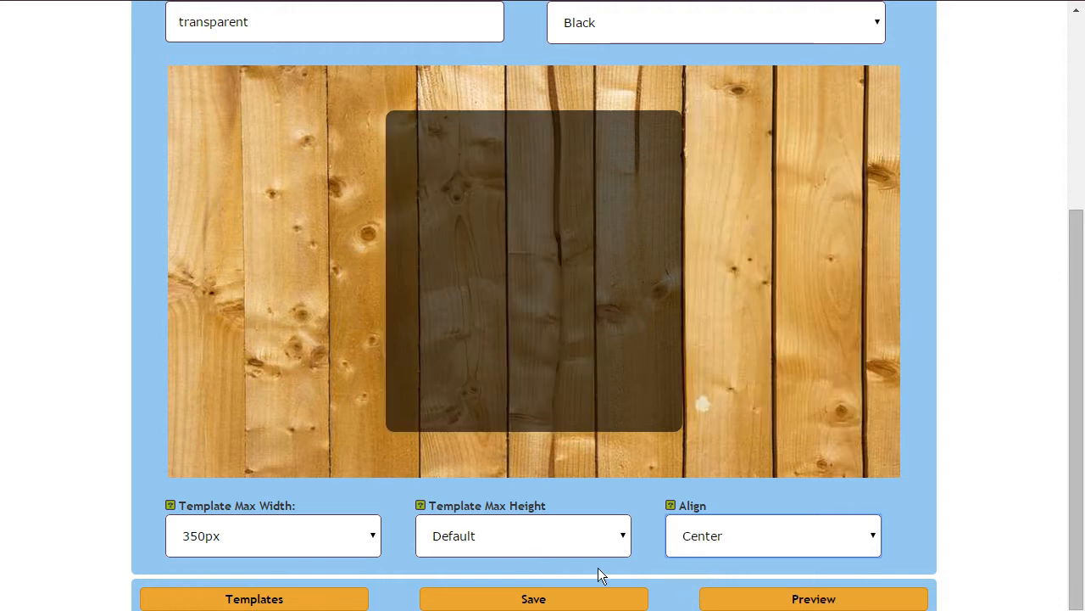
- Reset the template's max width to Default
left_click(516, 546)
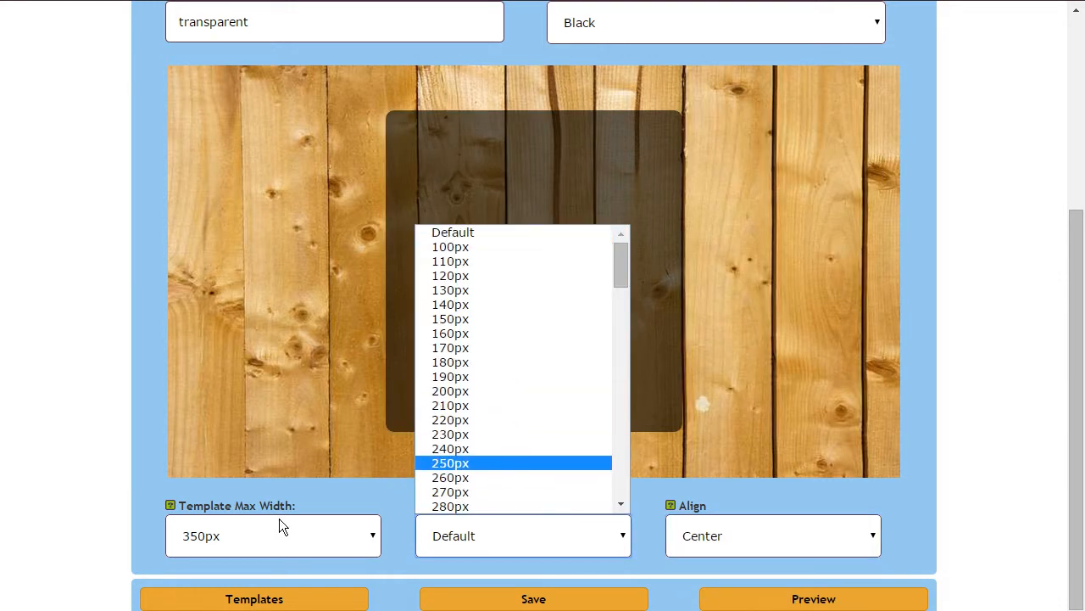
left_click(234, 541)
scroll(217, 280, "up", 4)
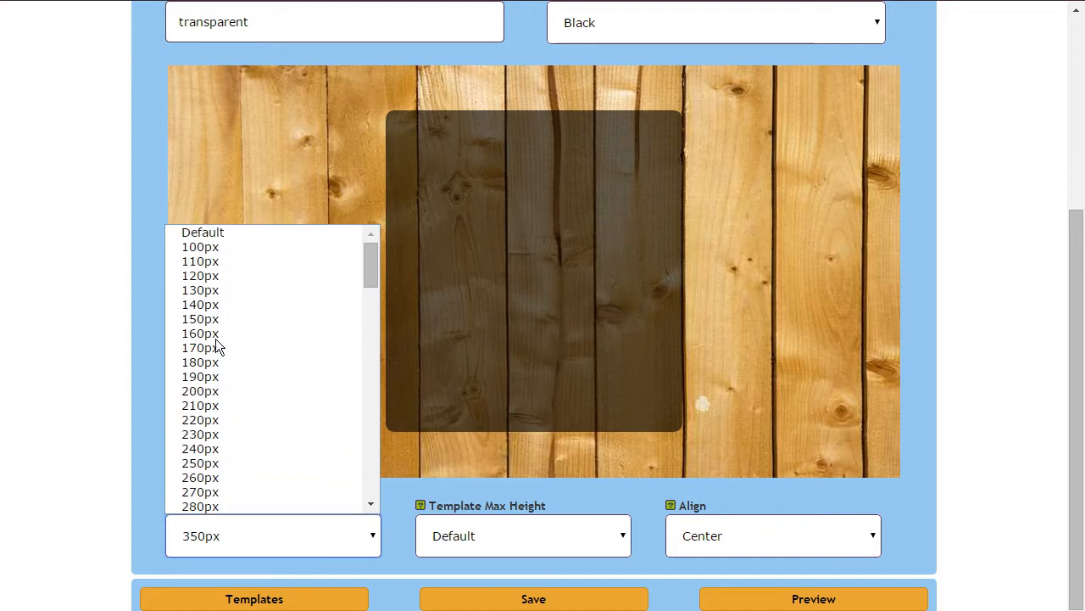
left_click(217, 235)
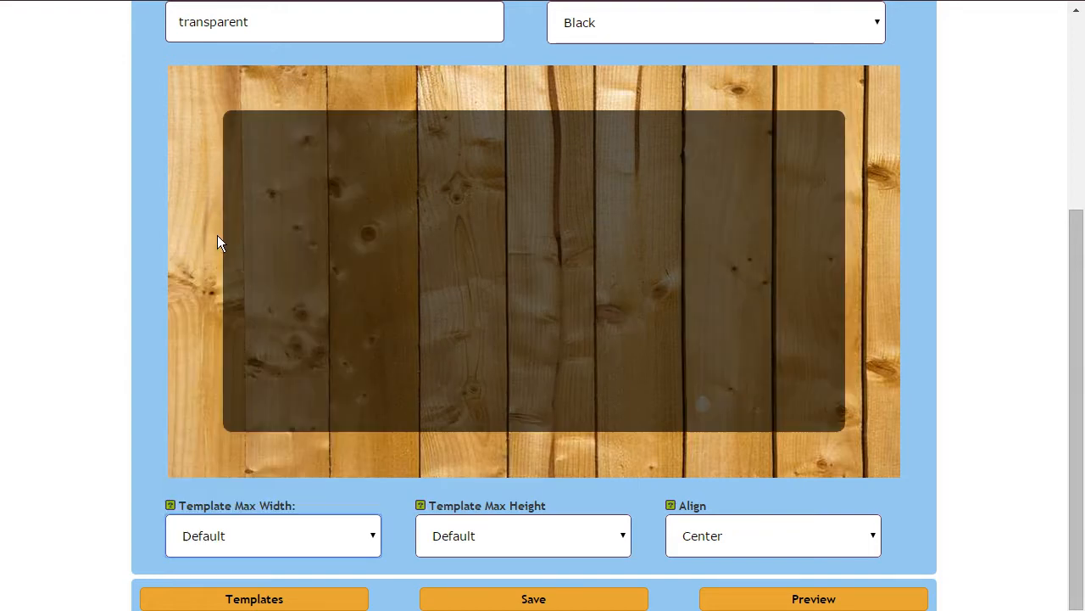
- Insert a grid of 2 rows and 2 columns into the template section
left_click(554, 252)
left_click(391, 100)
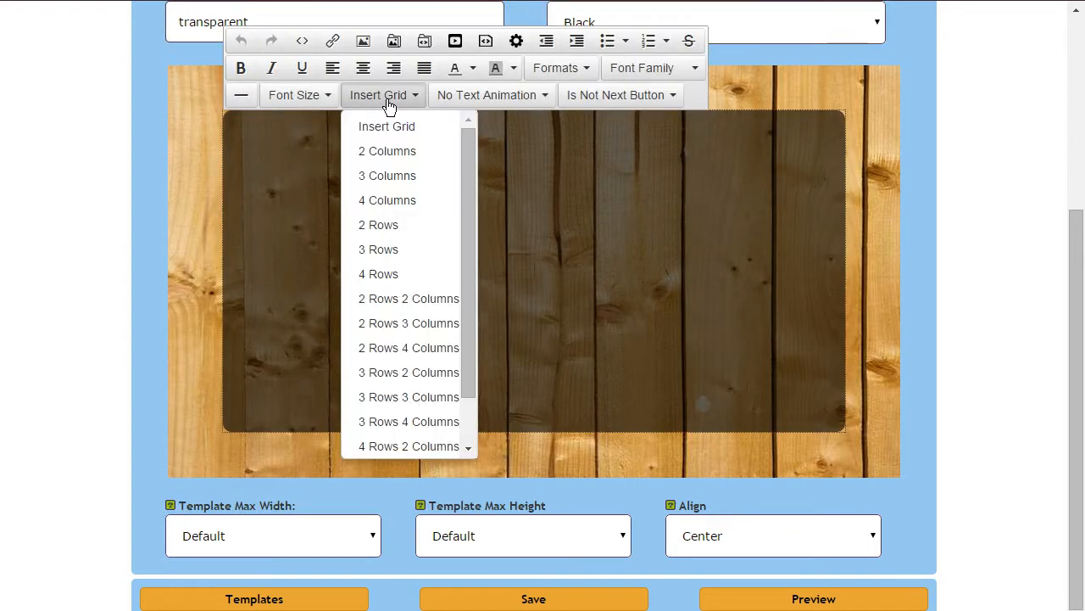
left_click(388, 302)
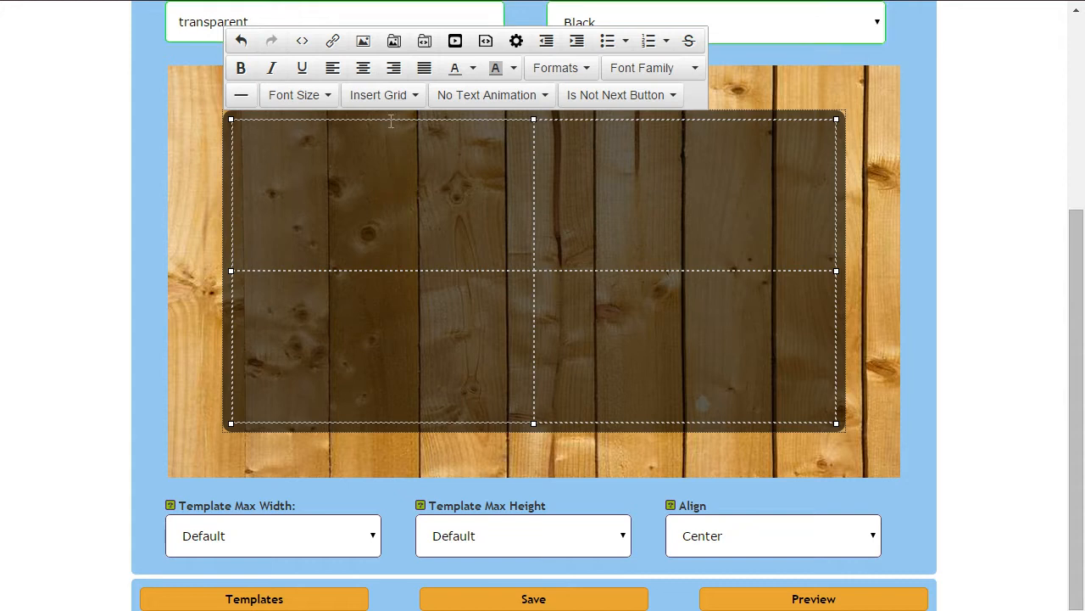
- Insert the woman avatar from page 34 of the Image Library into the grid's first cell
left_click(395, 44)
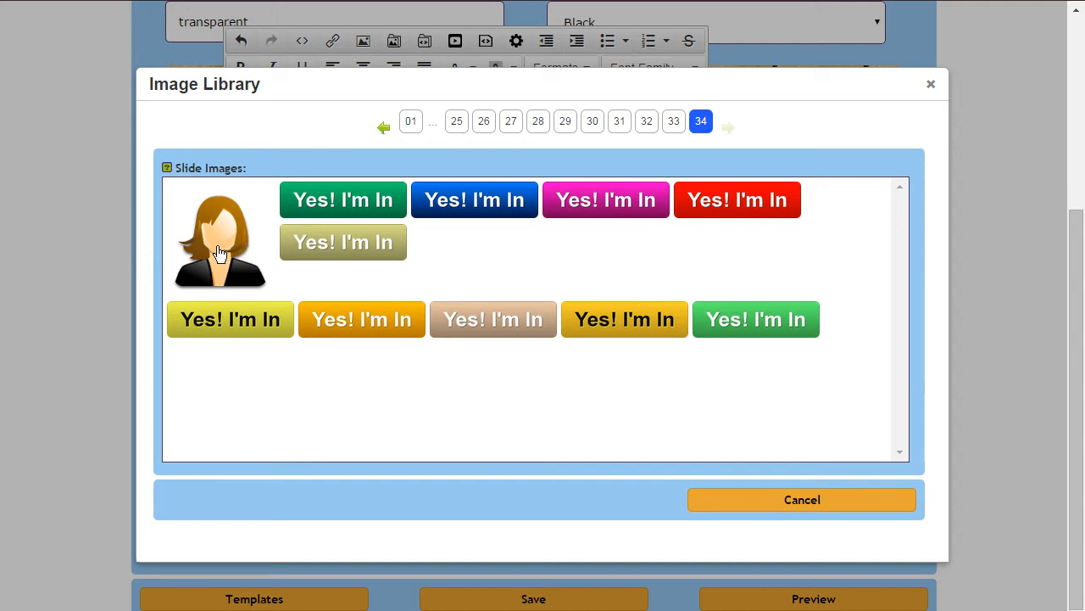
left_click(219, 252)
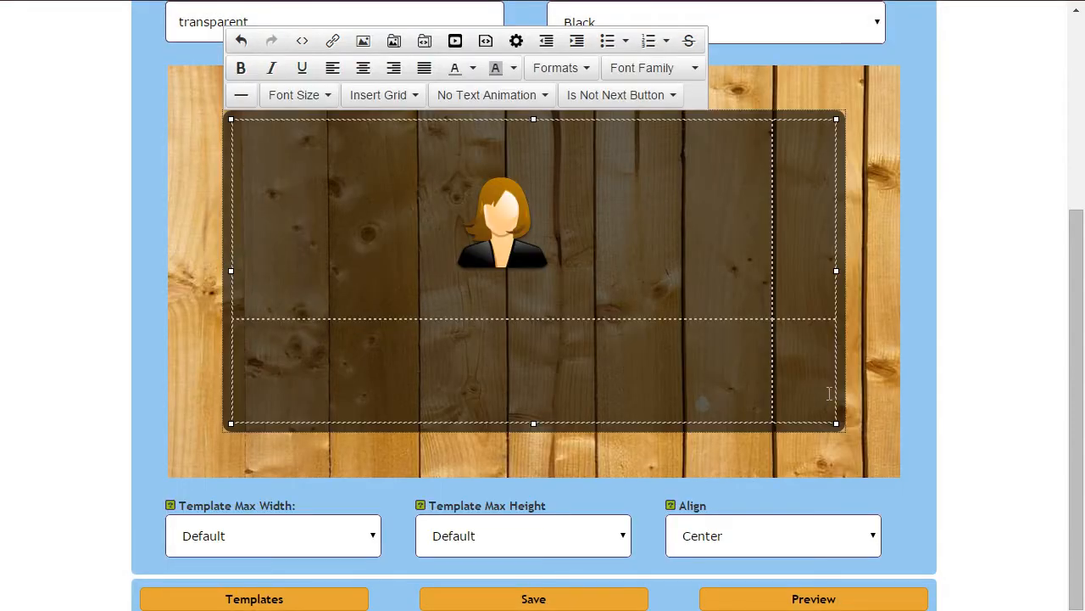
- Insert the brown wallet image from page 33 of the Image Library into the grid's lower-right cell
left_click(395, 43)
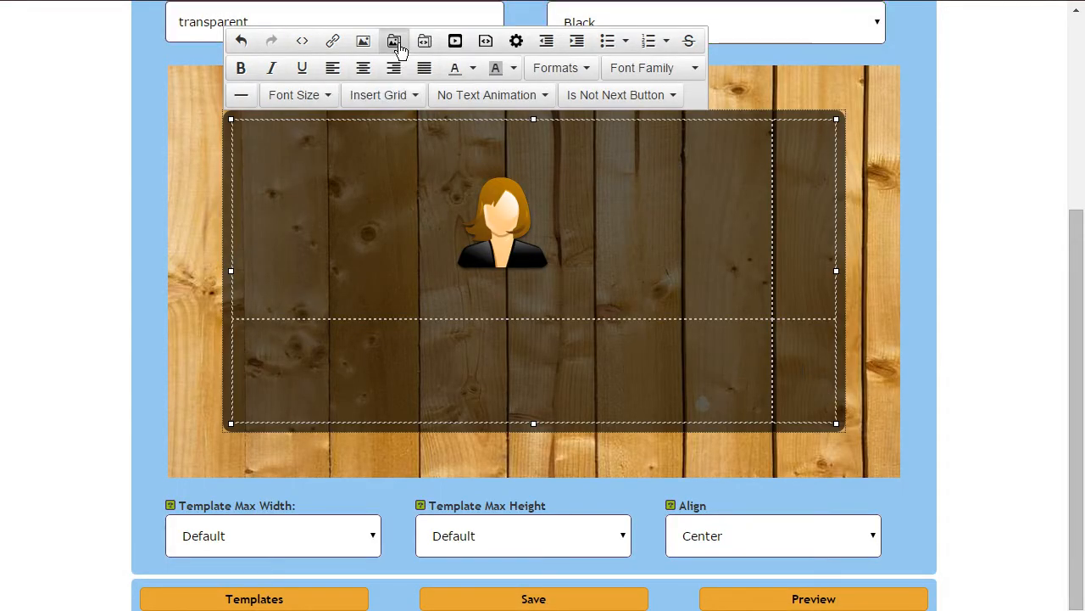
left_click(700, 123)
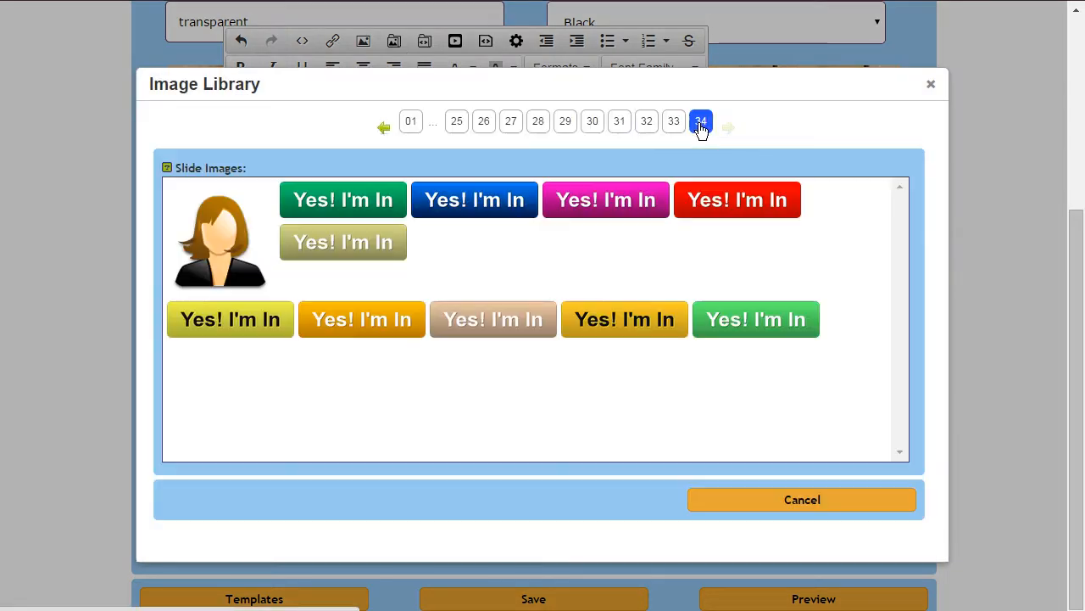
left_click(381, 129)
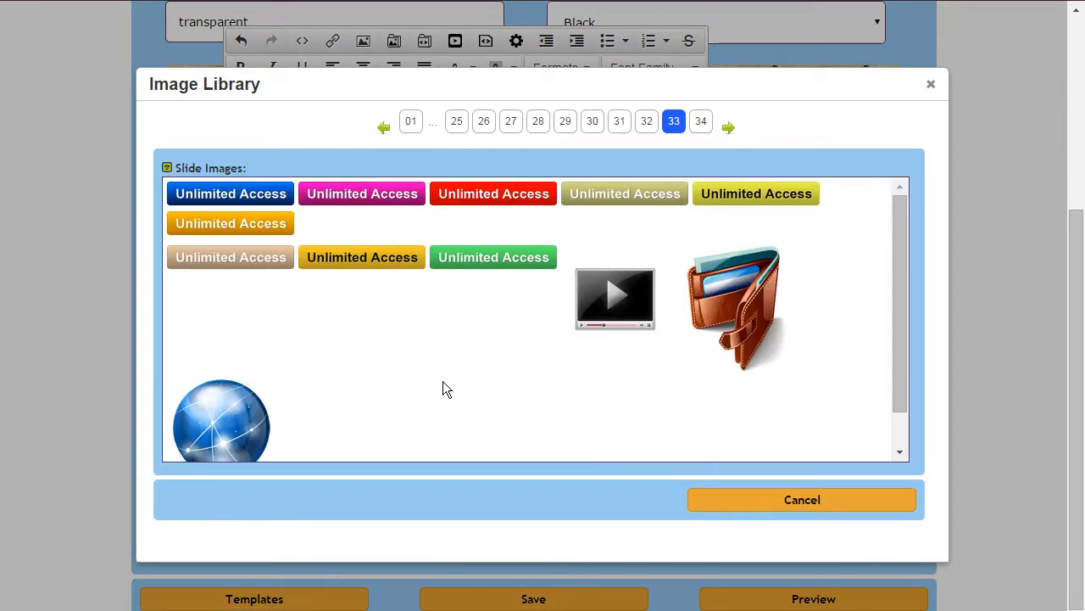
left_click(759, 311)
- Shrink the wallet image in the lower-right cell to a little over half its inserted size
left_click(648, 349)
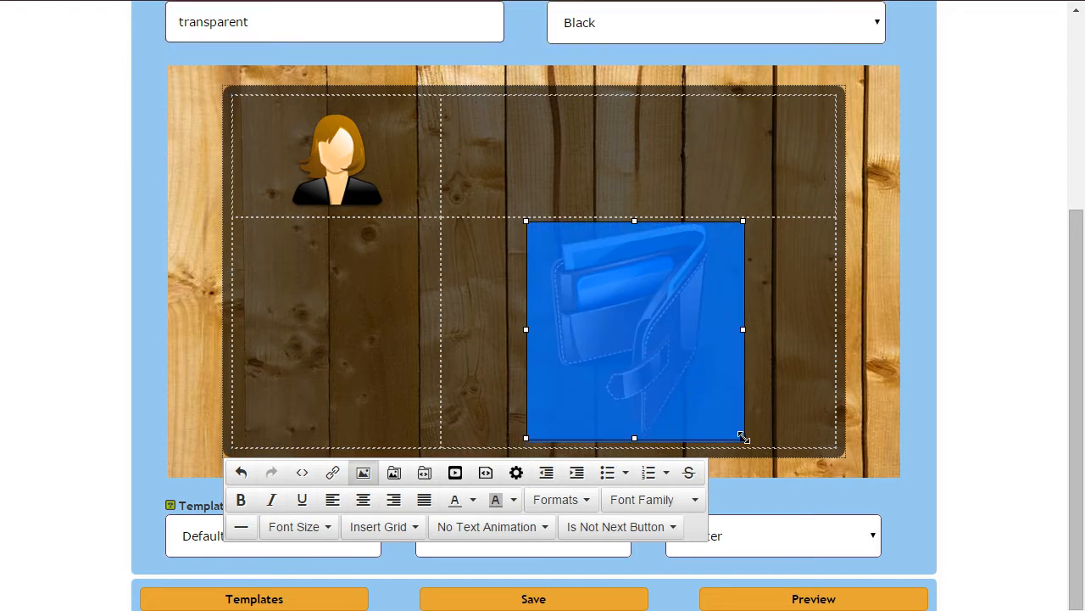
left_click_drag(743, 434, 703, 359)
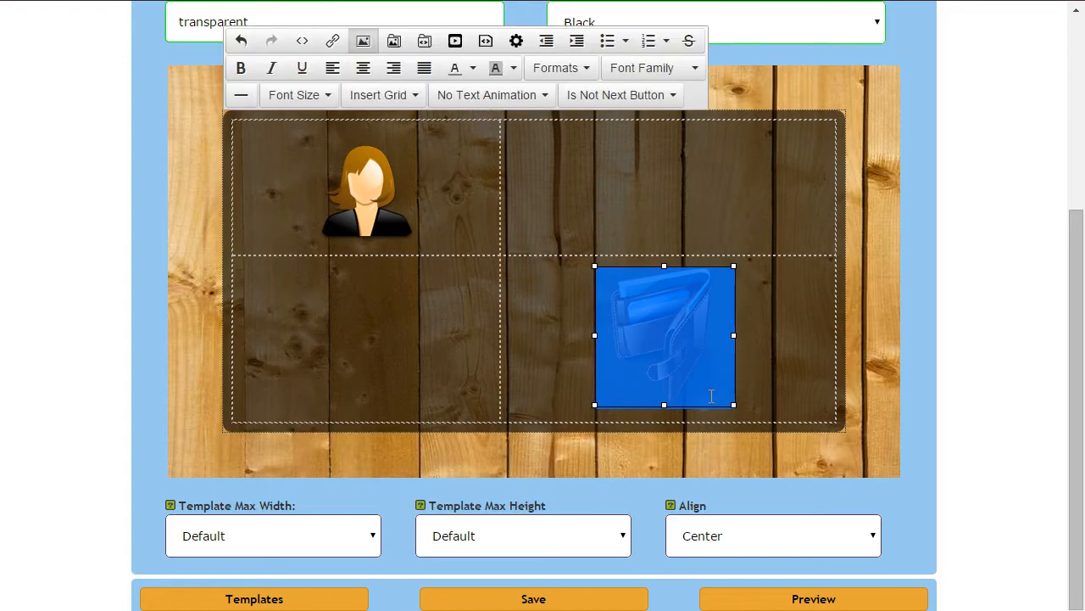
left_click_drag(731, 406, 721, 392)
- Insert the outlined Editable Example Text snippet from page 03 of the Snippet Library into the grid's upper-right cell
left_click(731, 173)
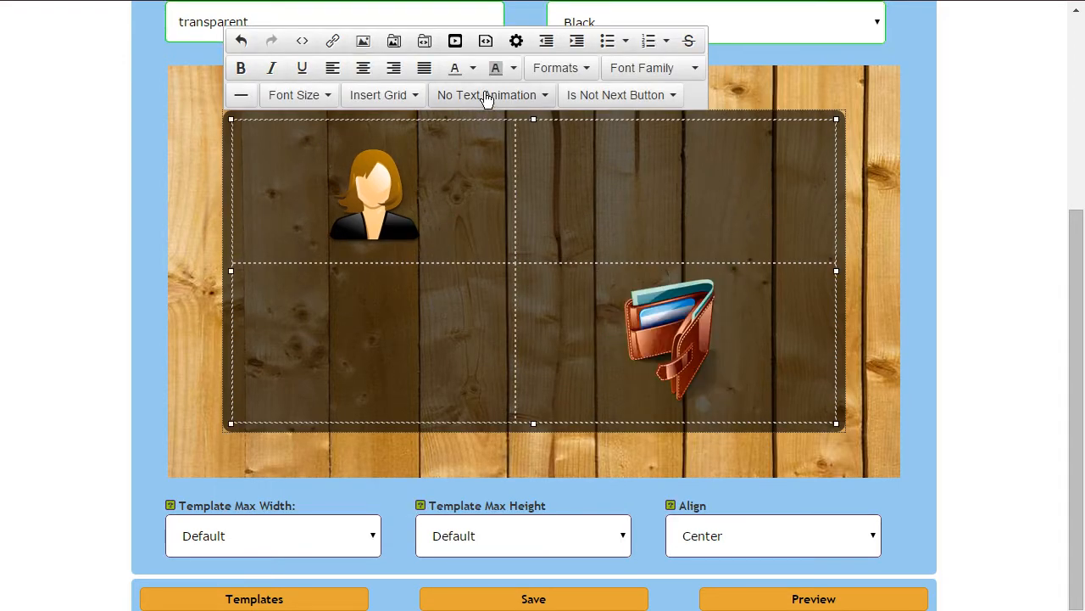
left_click(423, 42)
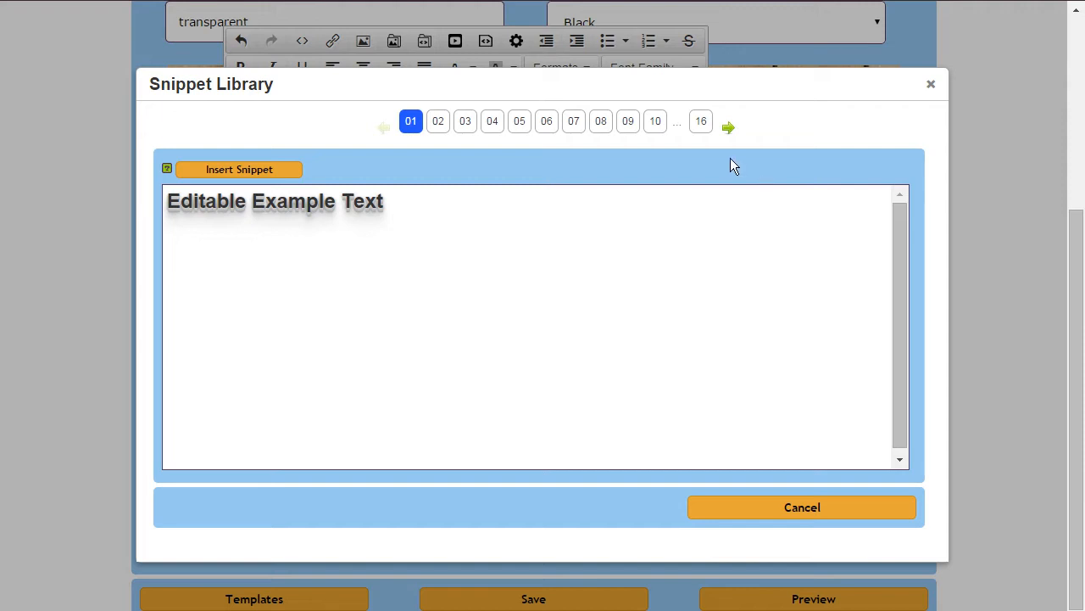
left_click(728, 129)
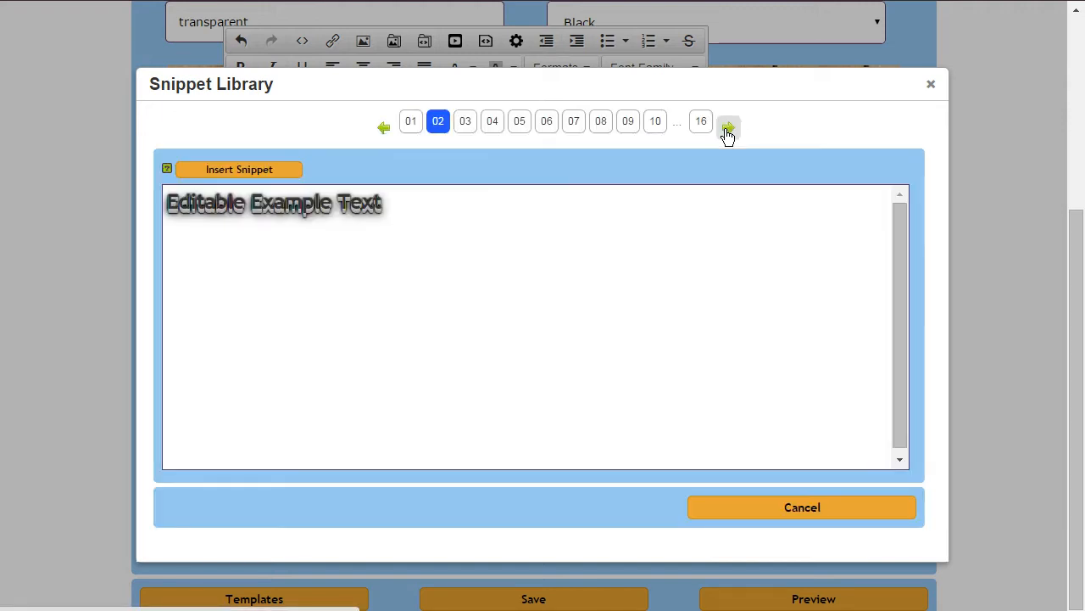
left_click(727, 128)
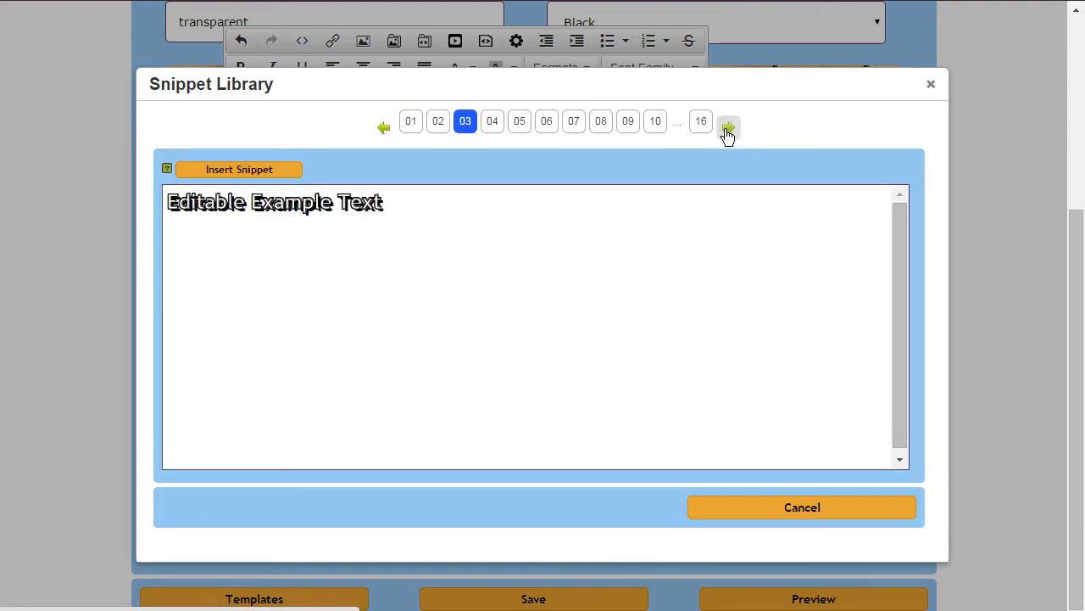
left_click(229, 168)
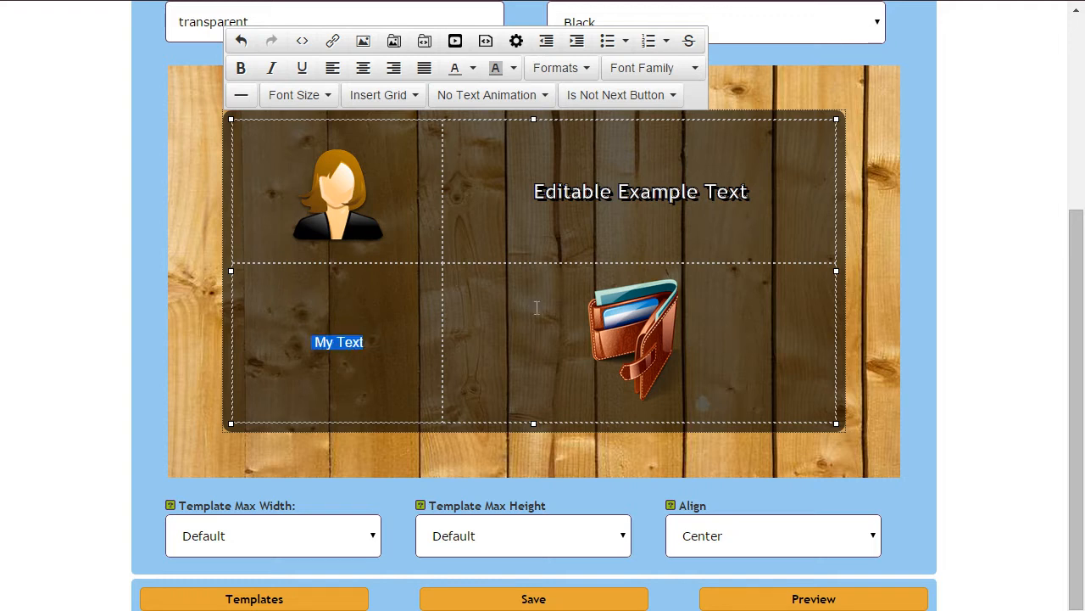
- Format the words "My Text" in the grid's lower-left cell as white, bold and x-large
left_click(472, 69)
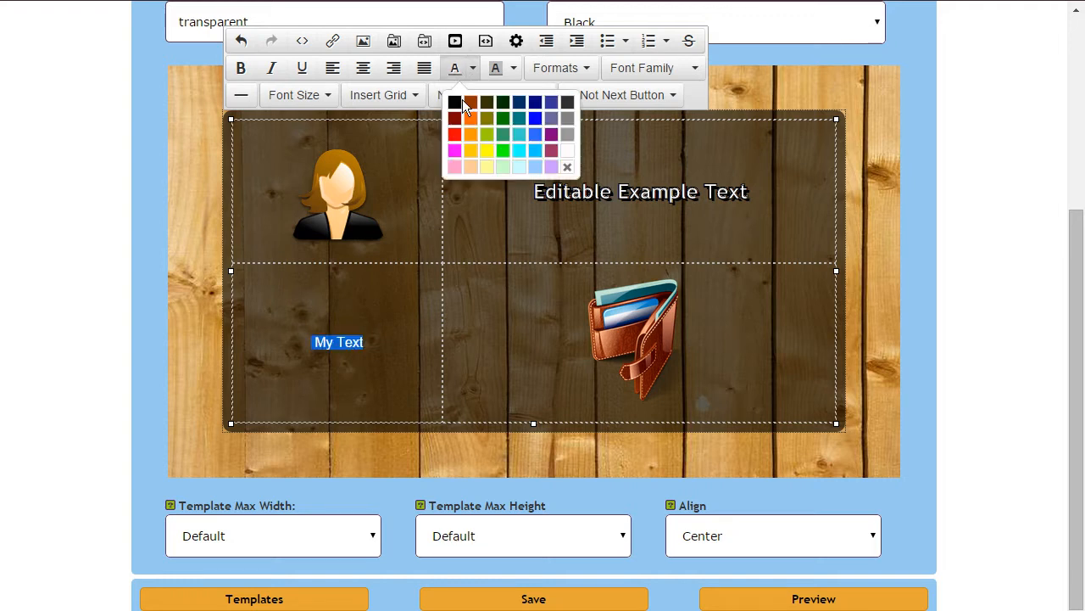
left_click(568, 150)
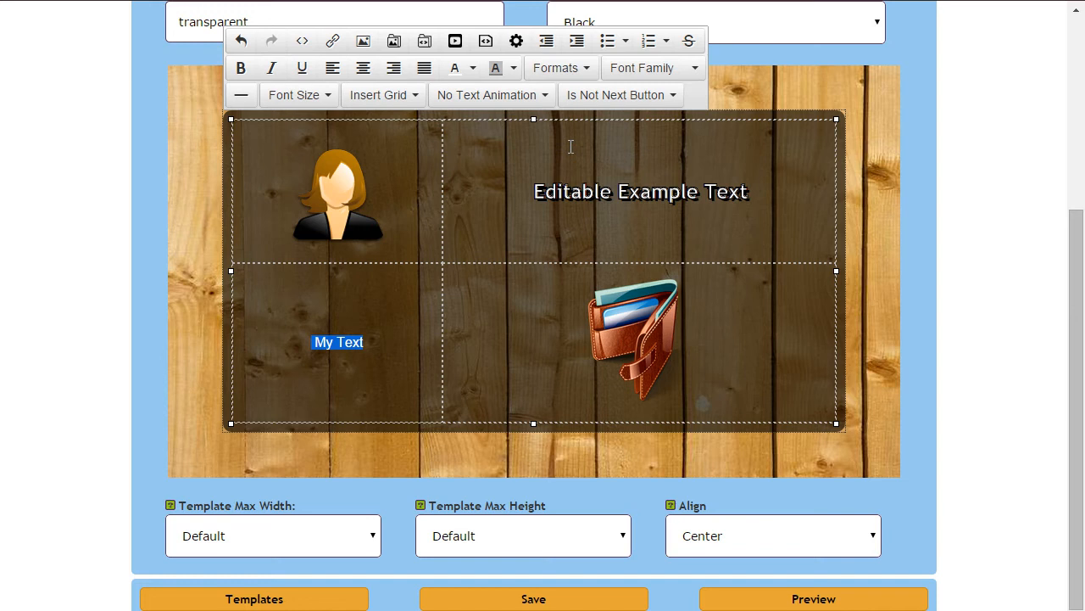
left_click(240, 71)
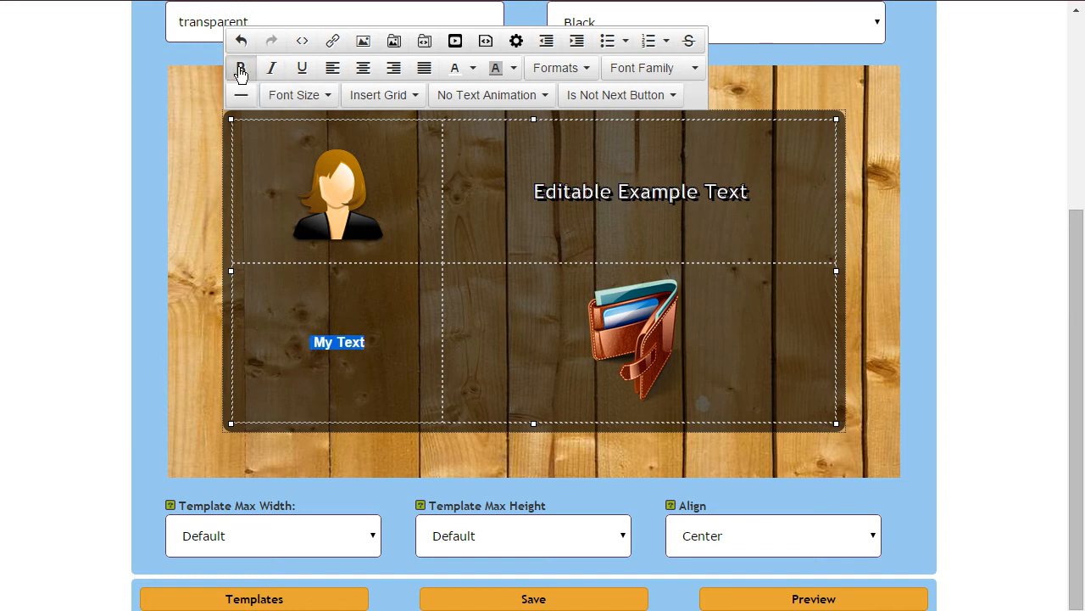
left_click(317, 103)
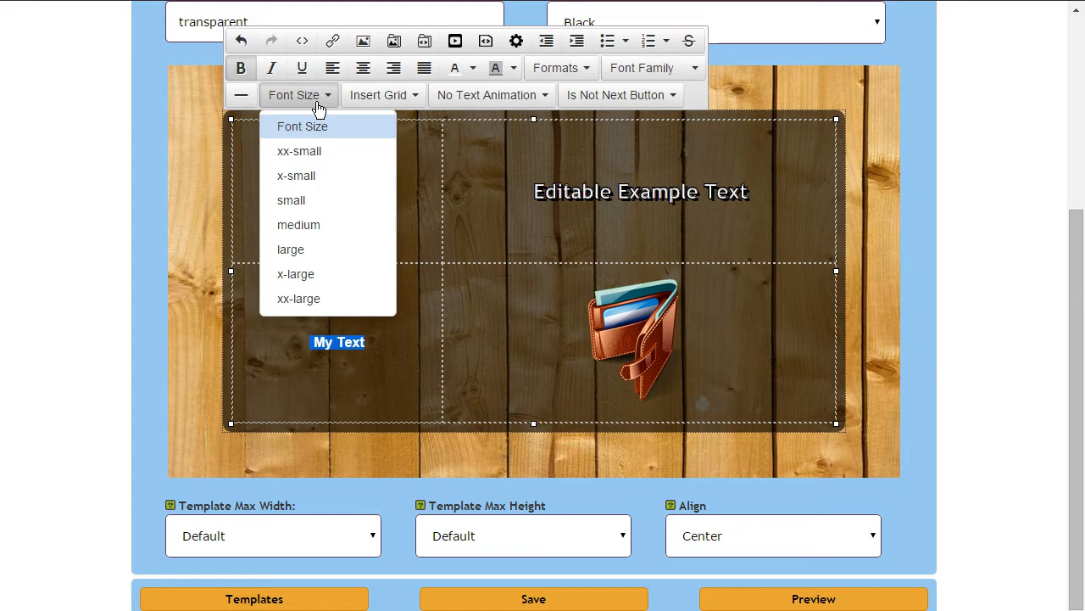
left_click(317, 274)
left_click(389, 342)
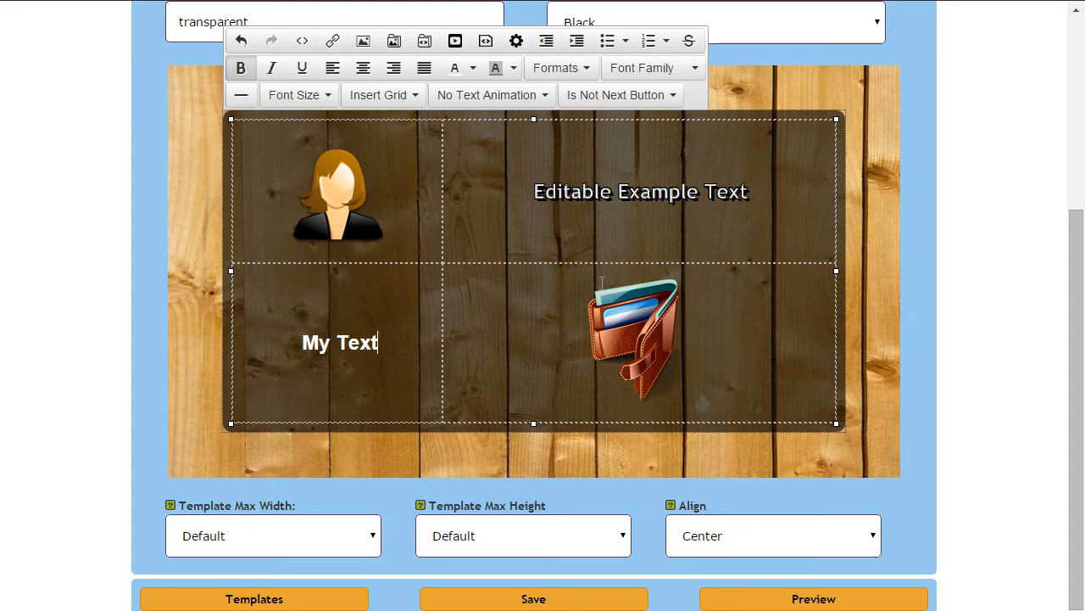
- Apply the Drop Type Text animation to the Editable Example Text in the upper-right cell
left_click(757, 195)
left_click_drag(758, 195, 529, 197)
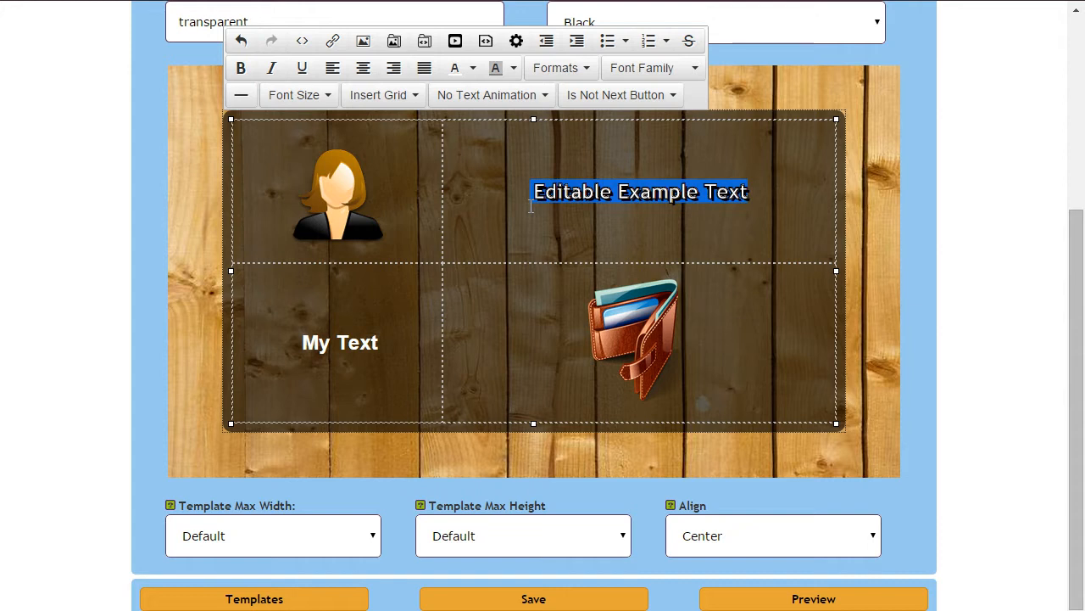
left_click(513, 97)
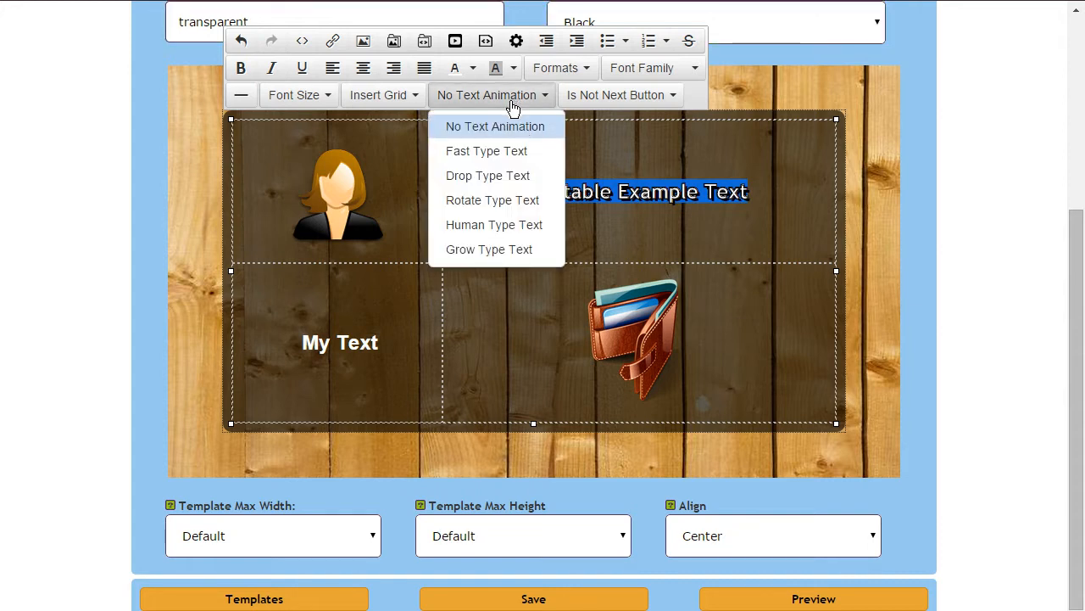
left_click(533, 178)
- Apply the Grow Type Text animation to "My Text" in the lower-left cell
left_click_drag(398, 350, 297, 344)
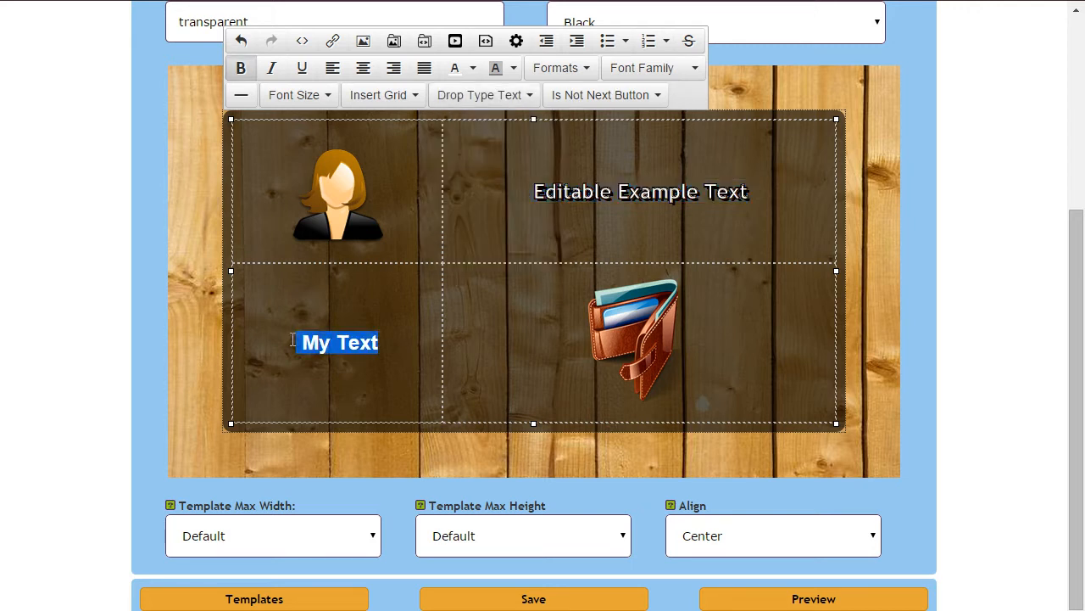
left_click(488, 97)
left_click(464, 250)
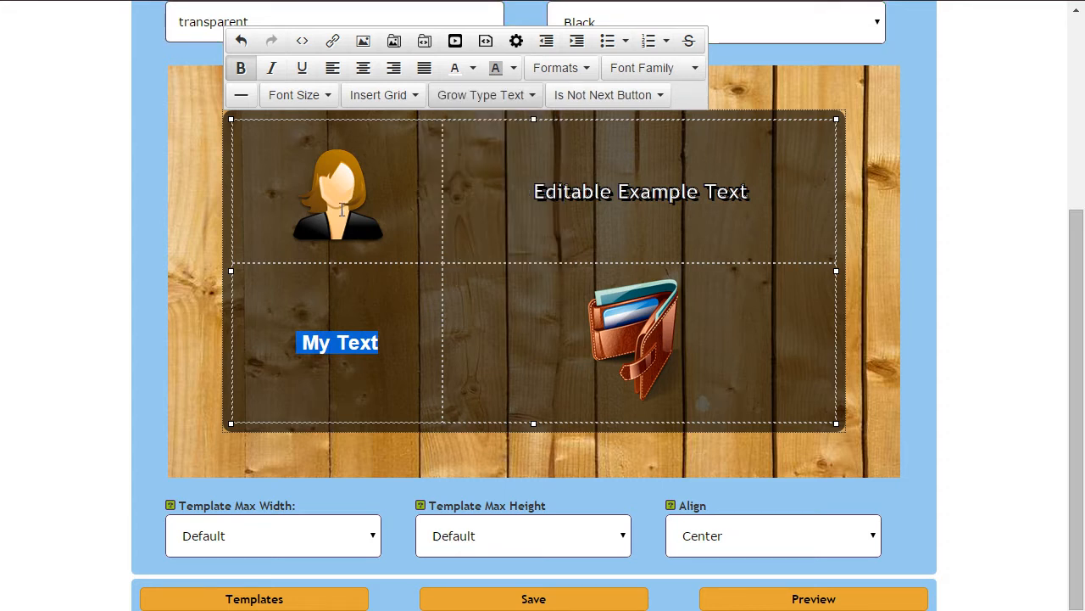
- Set the woman avatar's image animation to Ball bottom with a duration of 3/4 second and Linear easing
left_click(344, 210)
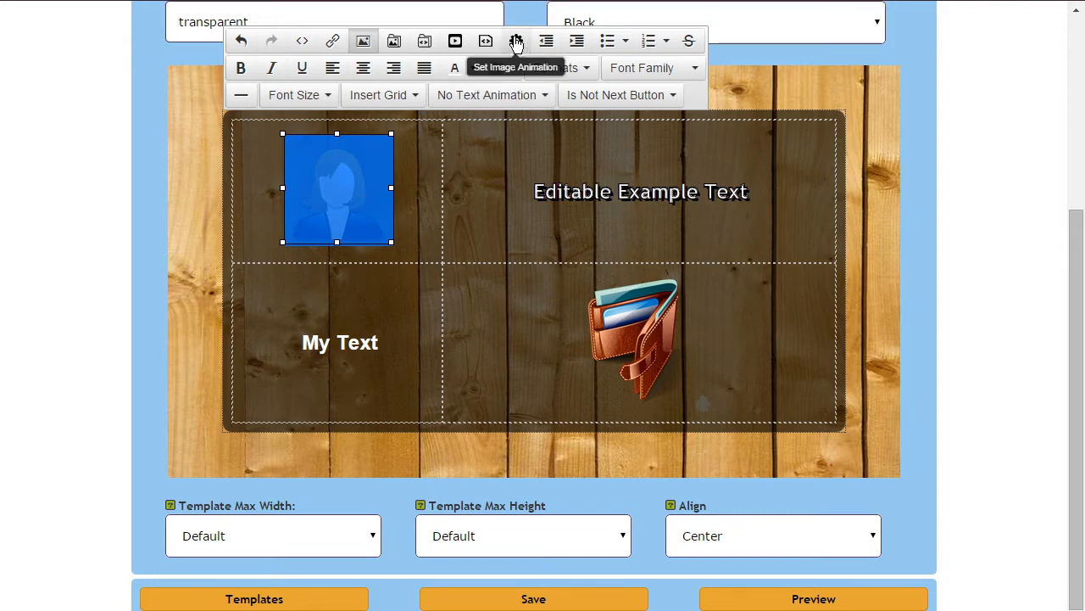
left_click(517, 42)
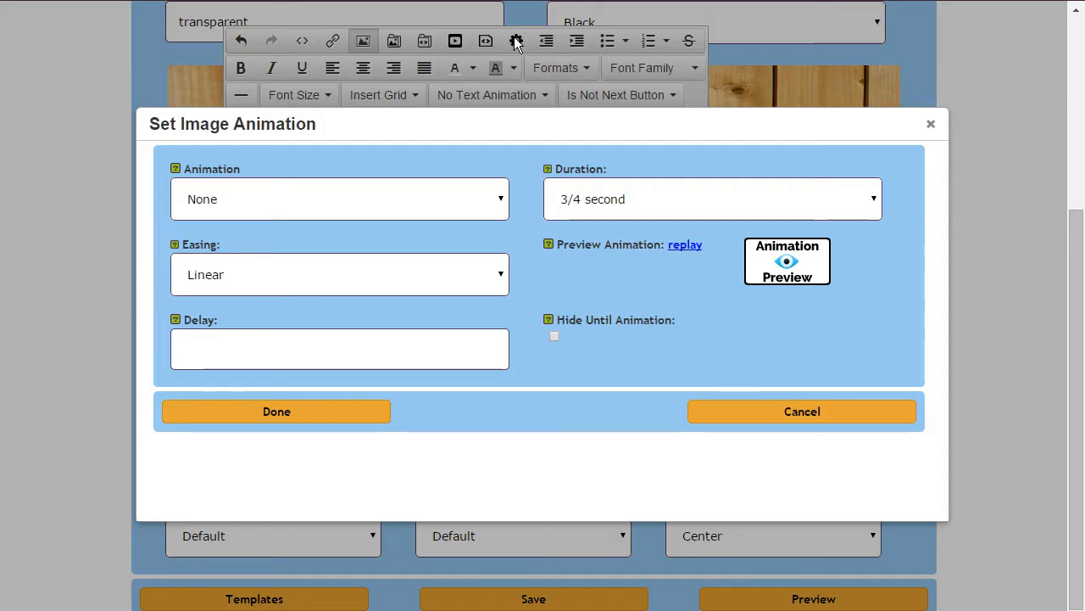
left_click(383, 212)
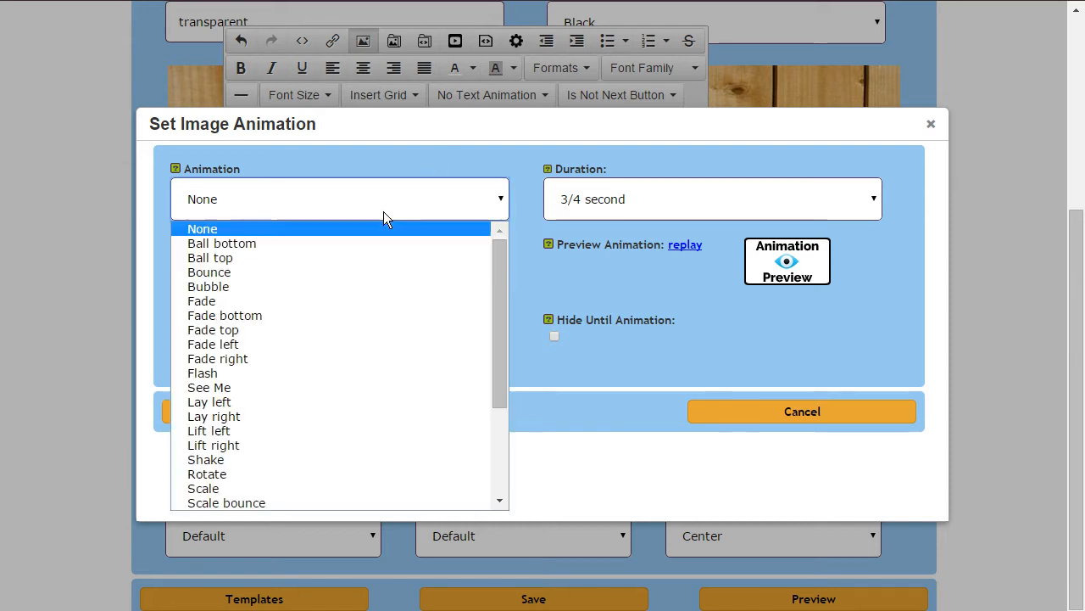
left_click(349, 243)
left_click(632, 199)
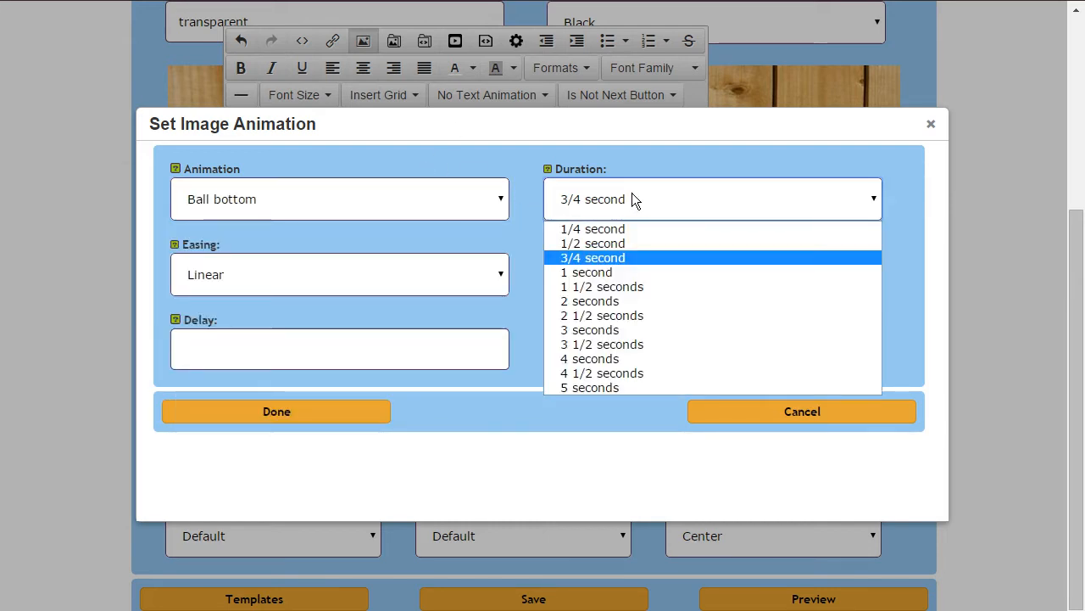
left_click(620, 257)
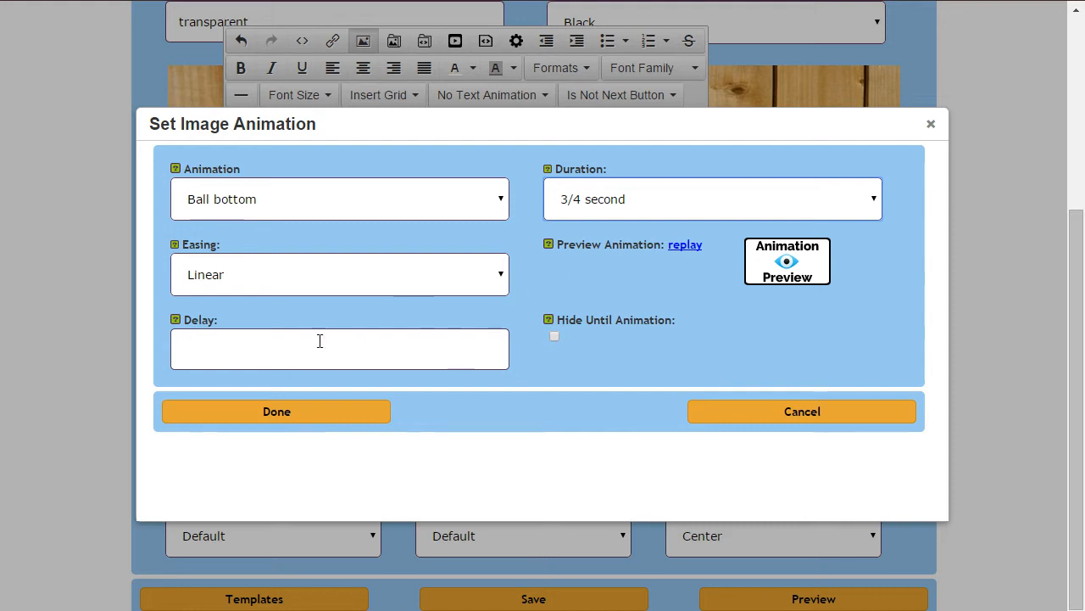
left_click(295, 279)
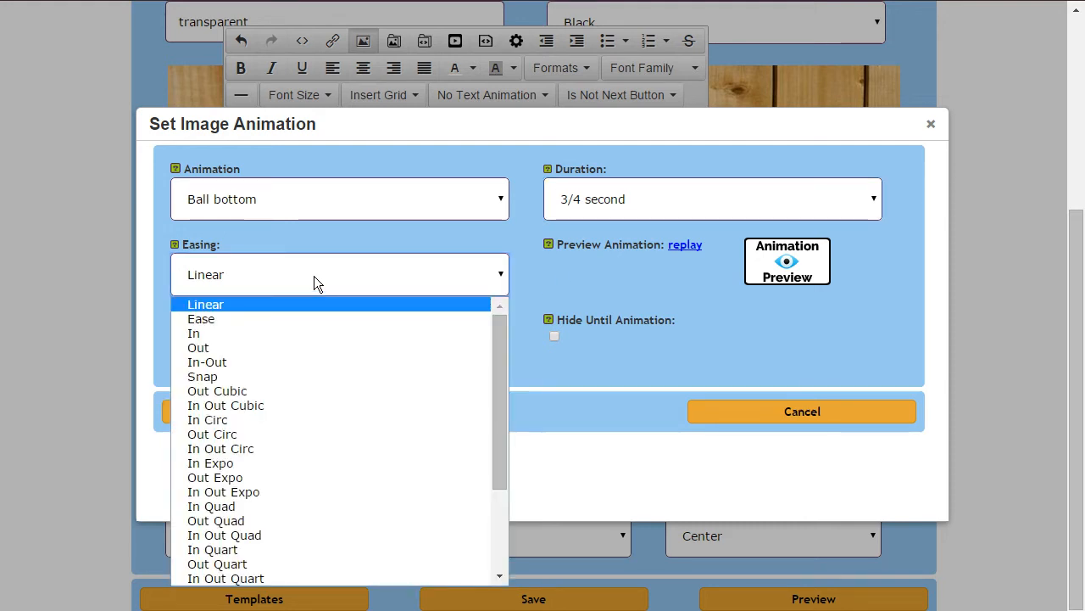
left_click(314, 276)
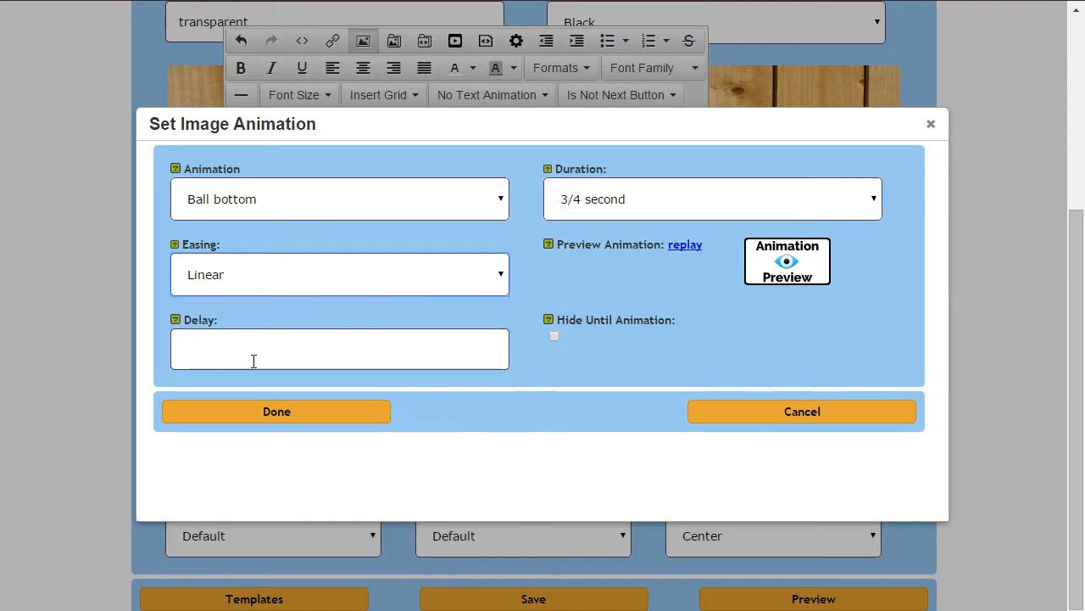
- Give the avatar's animation a delay of 2 with Hide Until Animation enabled, apply it and preview the page
left_click(293, 349)
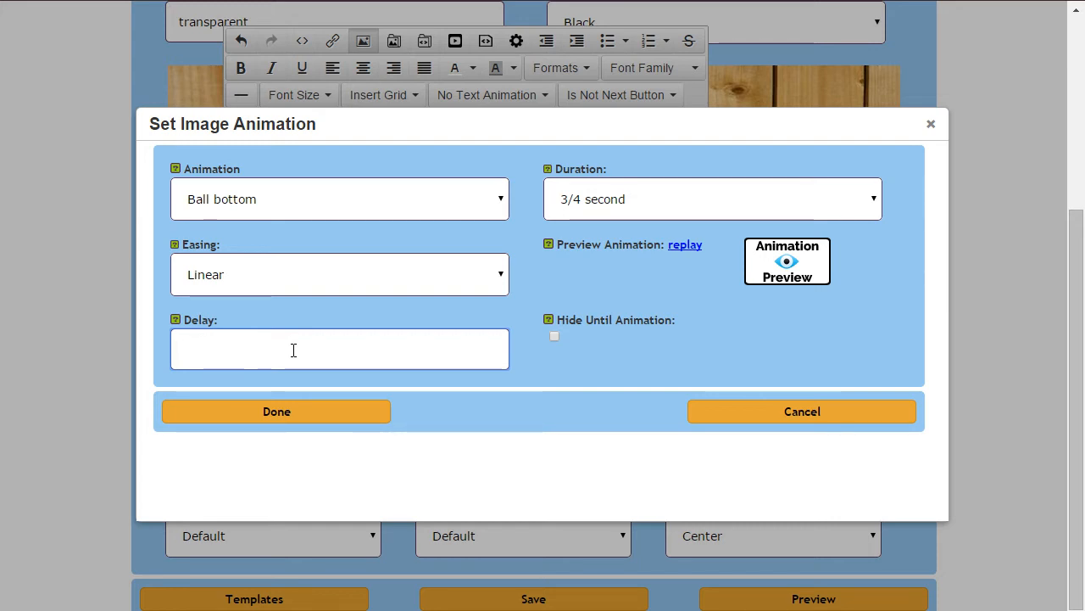
type("2")
left_click(554, 336)
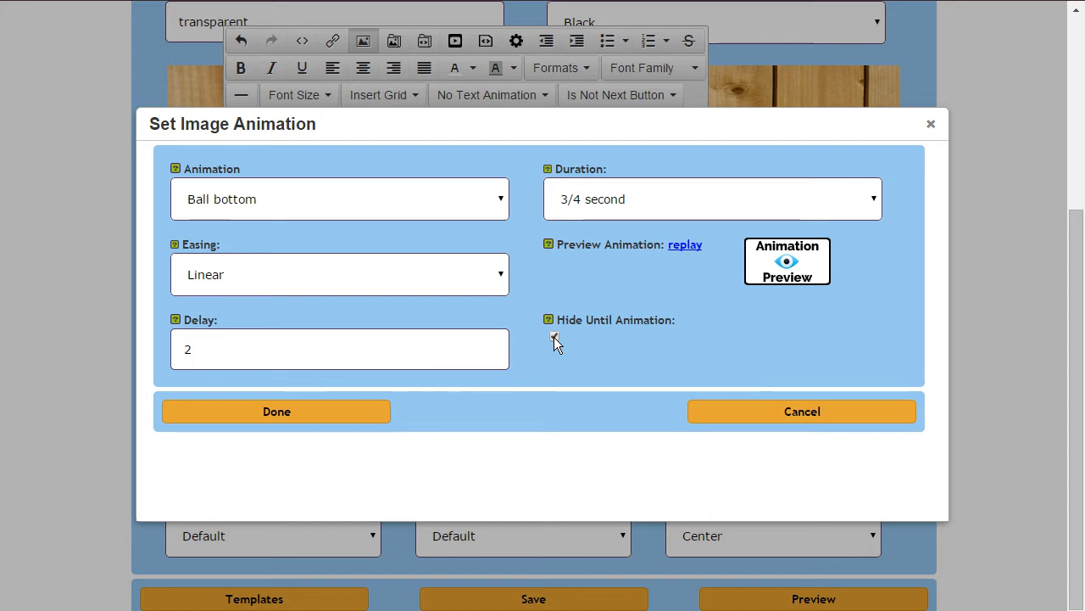
left_click(346, 412)
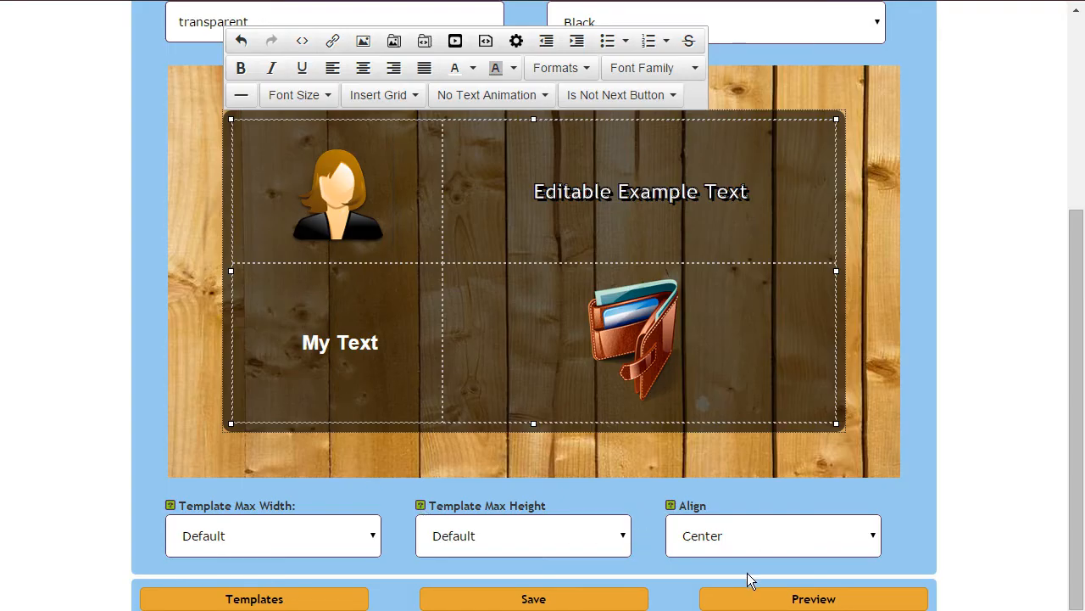
left_click(903, 600)
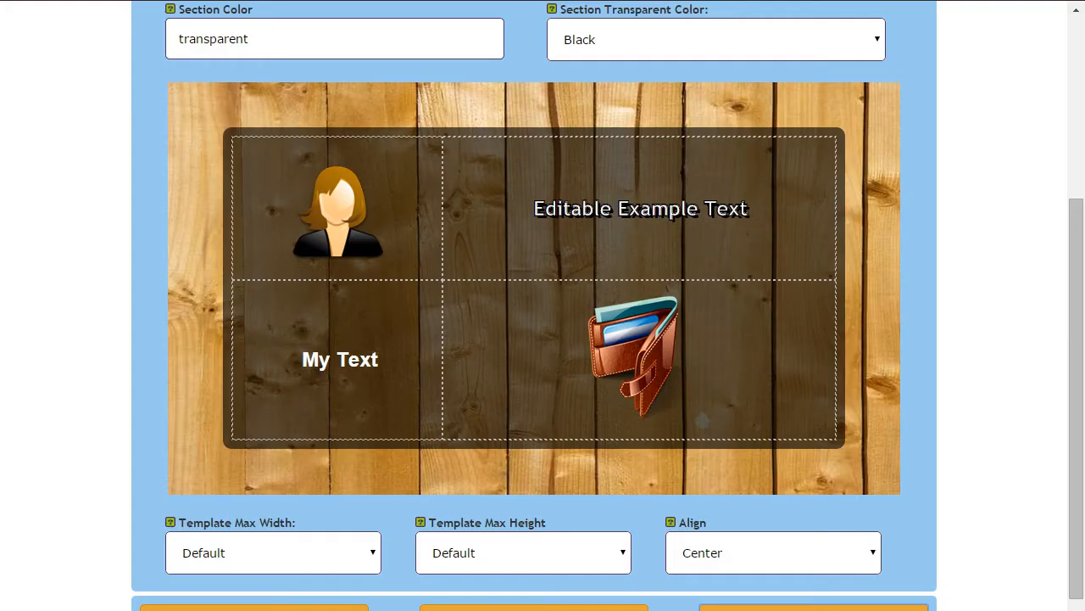
- Set the image animation of the wallet in the lower-right cell to Ball bottom
left_click(644, 344)
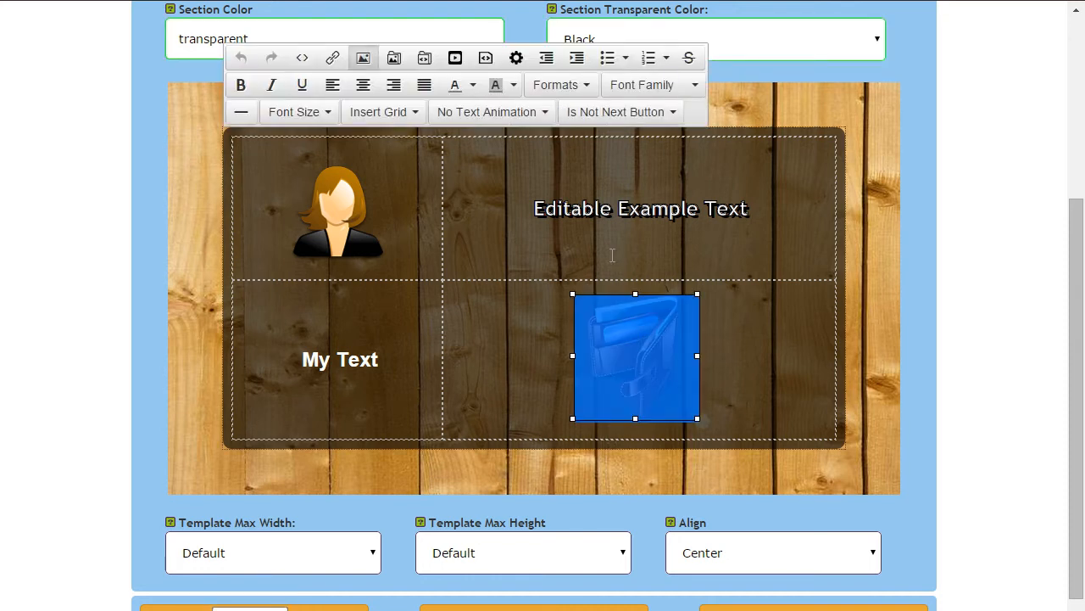
left_click(516, 57)
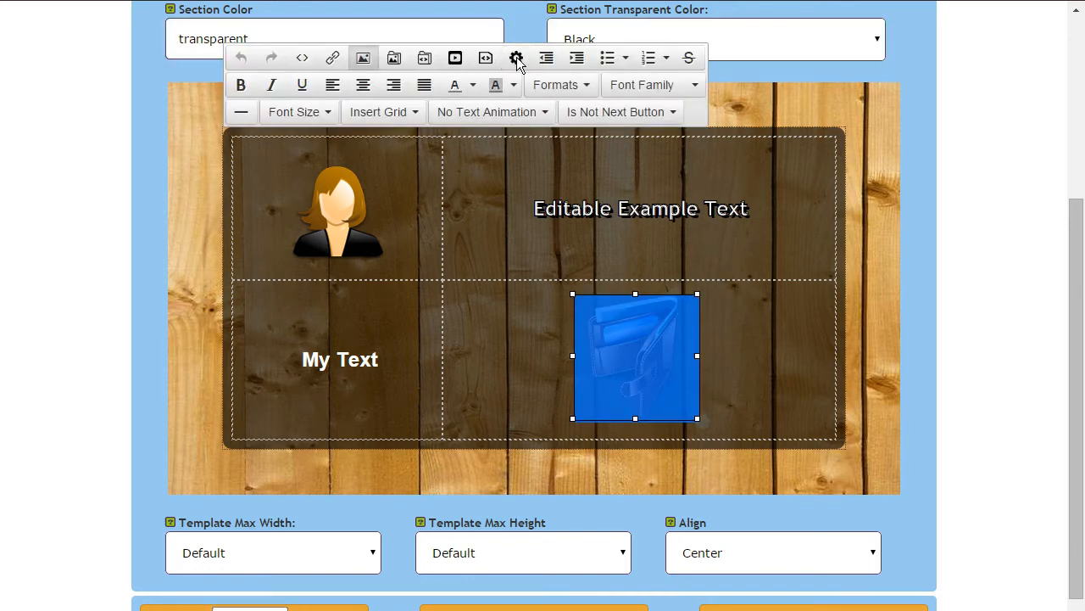
left_click(284, 214)
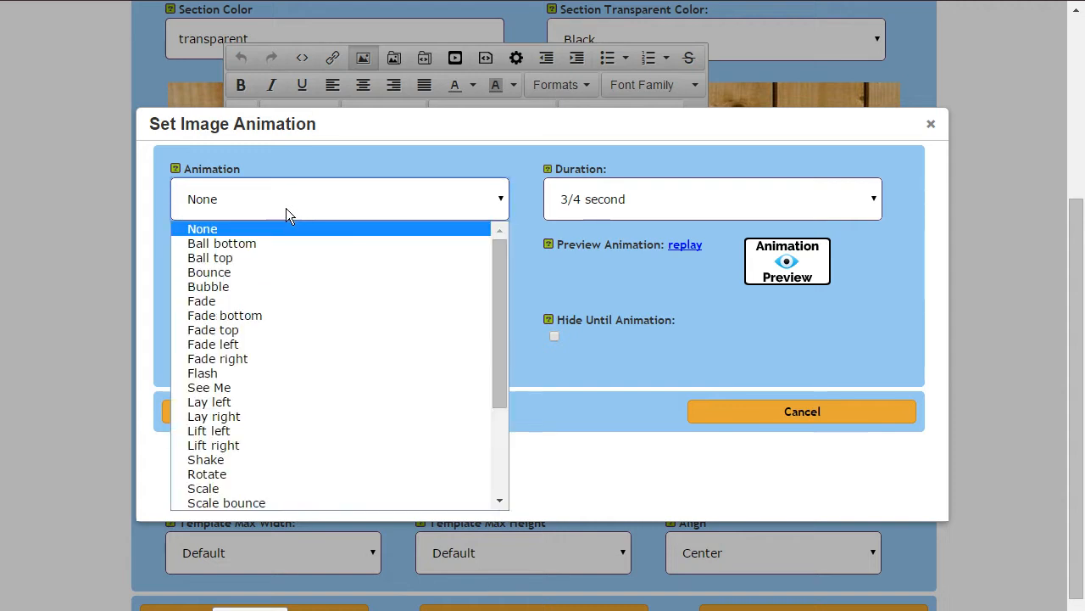
left_click(269, 241)
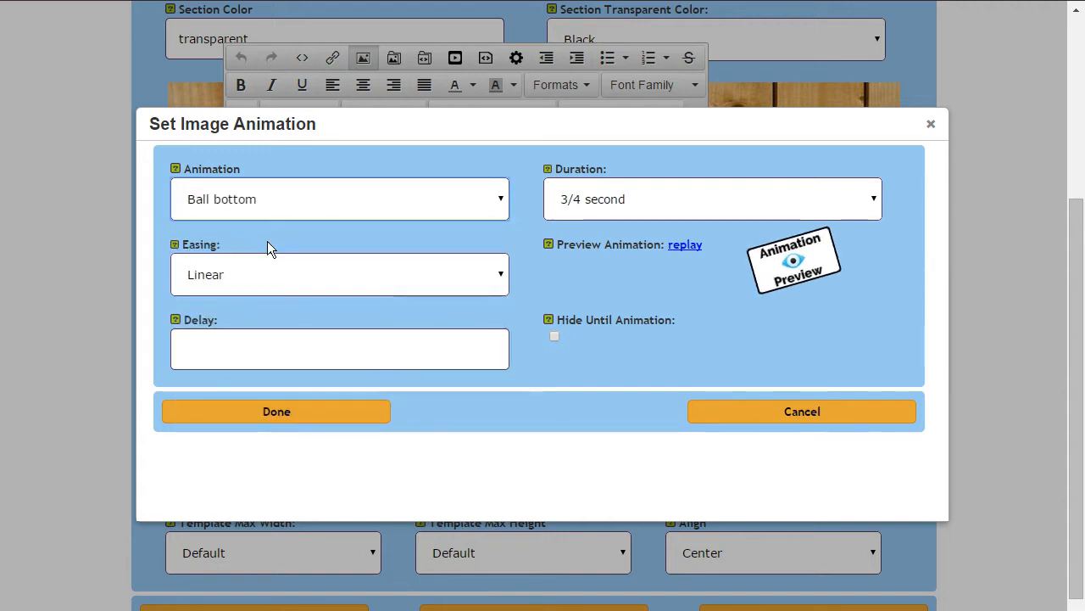
- Give the wallet's animation a delay of 4 with Hide Until Animation enabled, apply it and preview the page
left_click(444, 353)
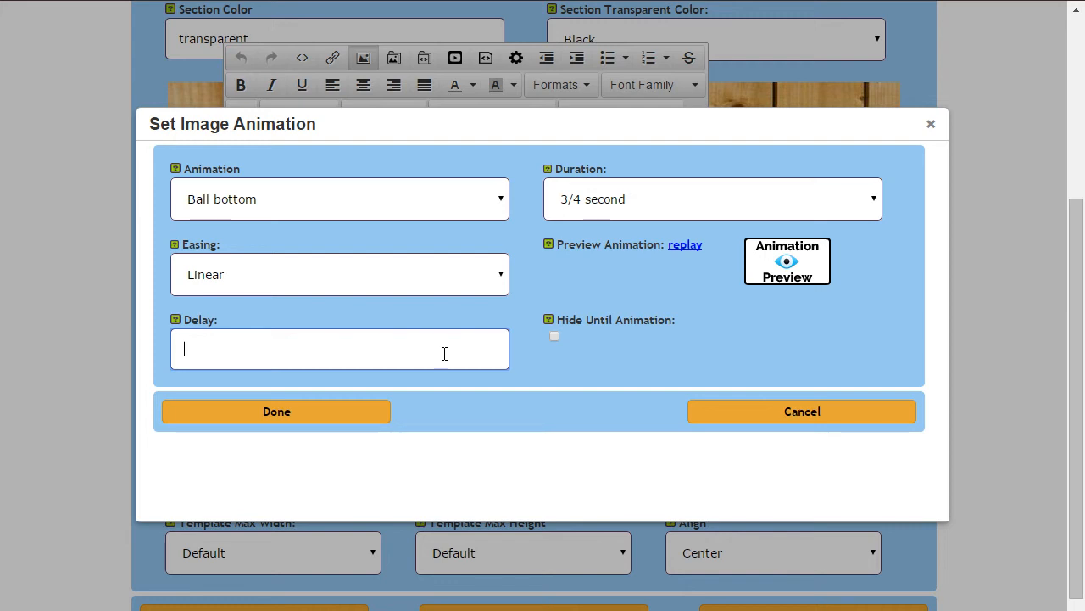
type("4")
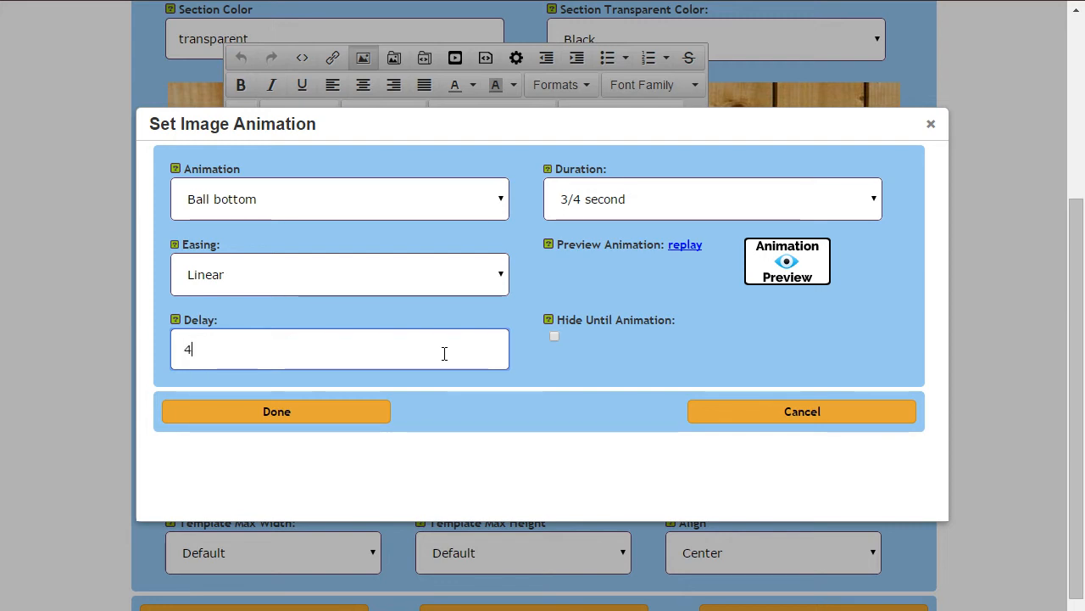
left_click(555, 337)
left_click(284, 412)
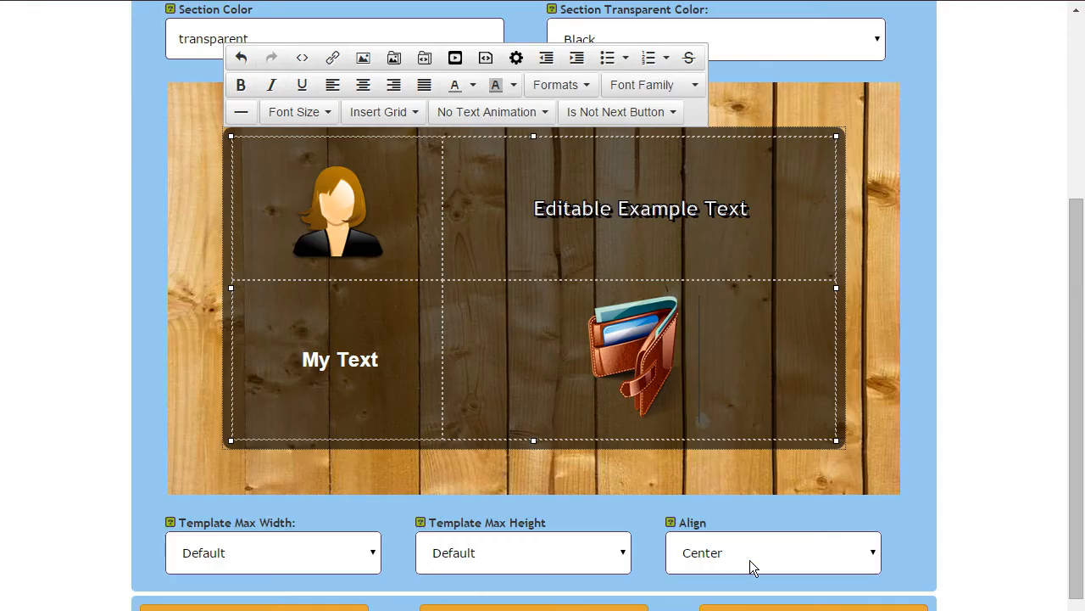
left_click(814, 607)
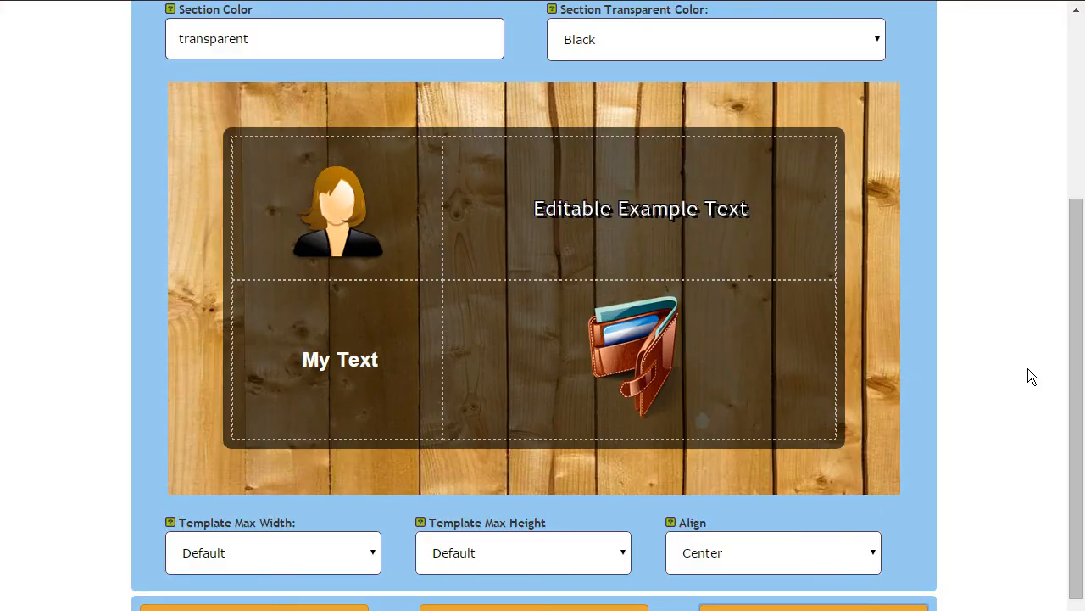
- Replace the page content with the blank Template 11 and place the cursor in its section
scroll(1013, 391, "down", 1)
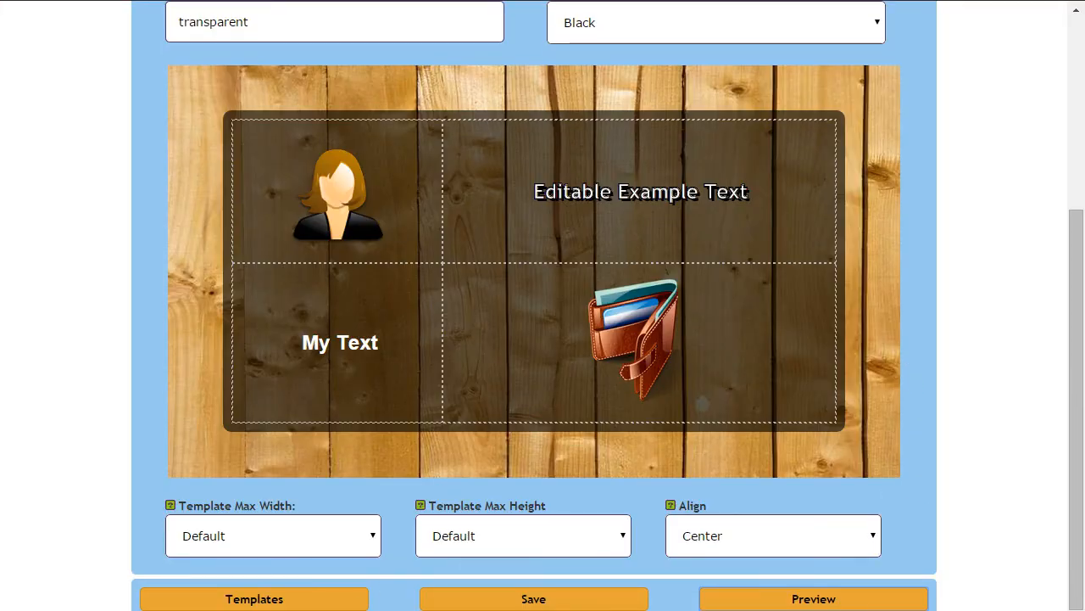
left_click(293, 604)
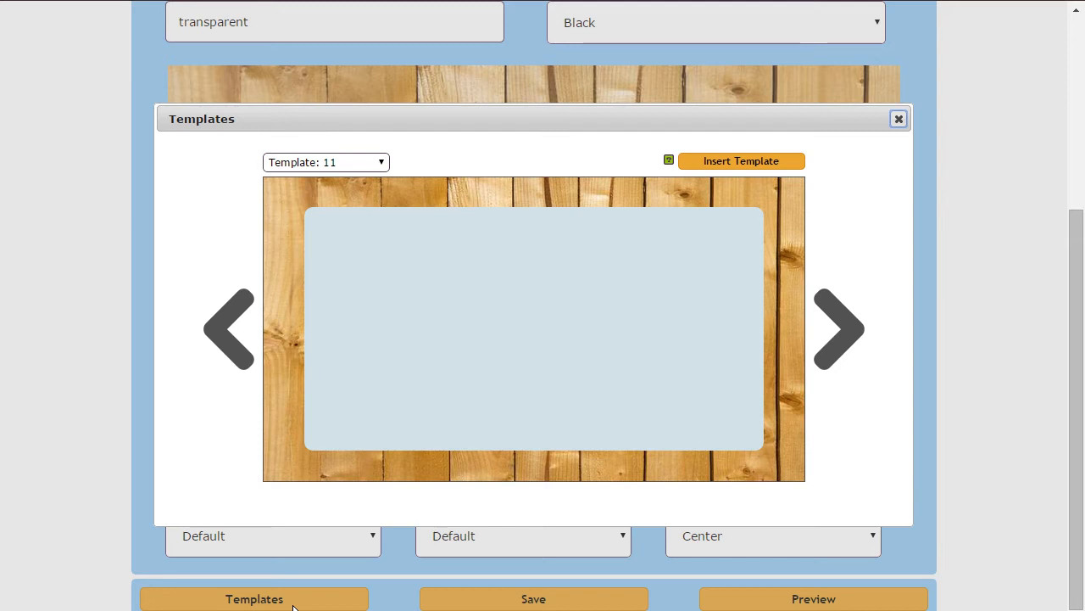
left_click(760, 161)
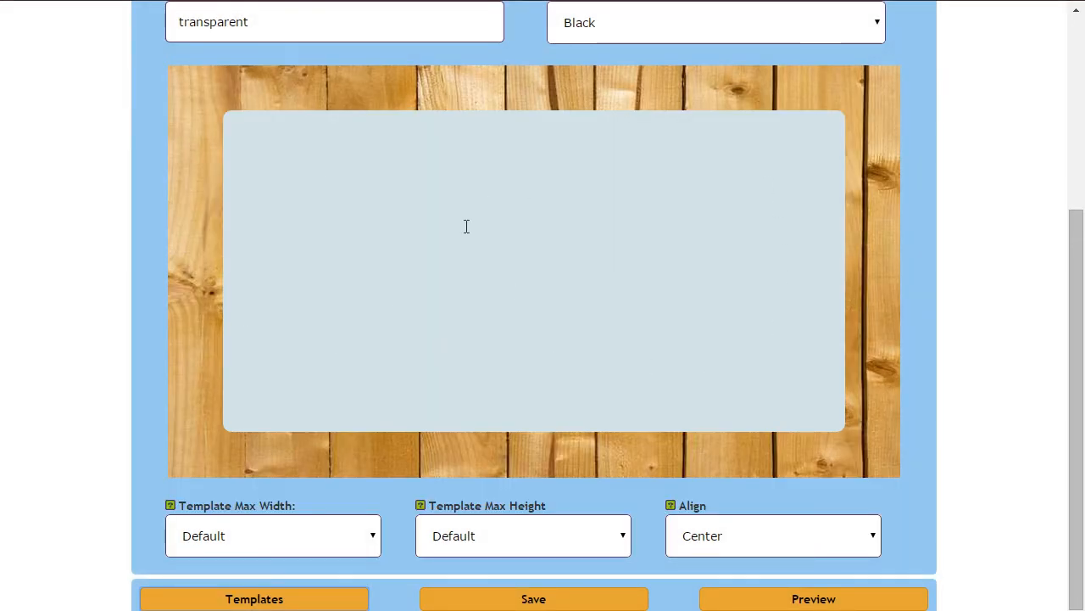
left_click(546, 254)
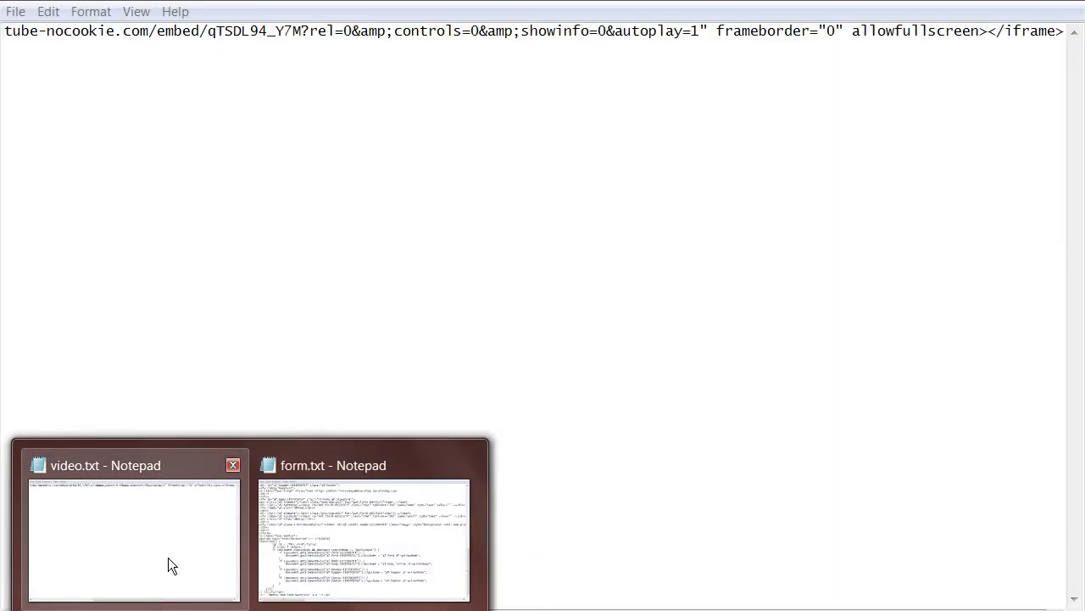
- Switch to video.txt in Notepad, copy the whole video embed code and return to the page editor
left_click(167, 557)
left_click(470, 303)
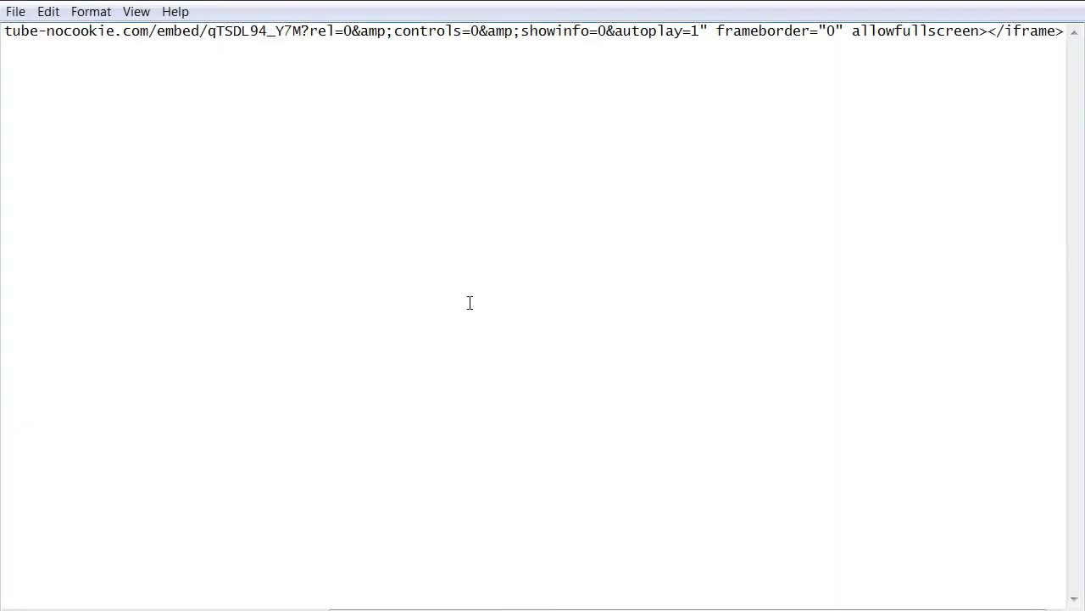
key("ctrl+a")
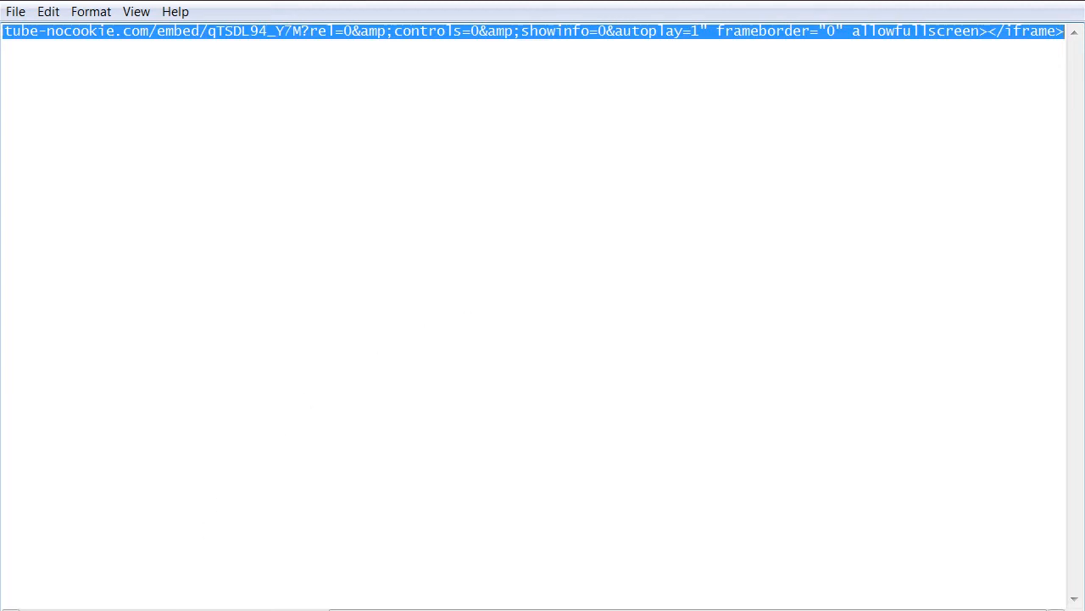
mouse_move(167, 594)
left_click(168, 543)
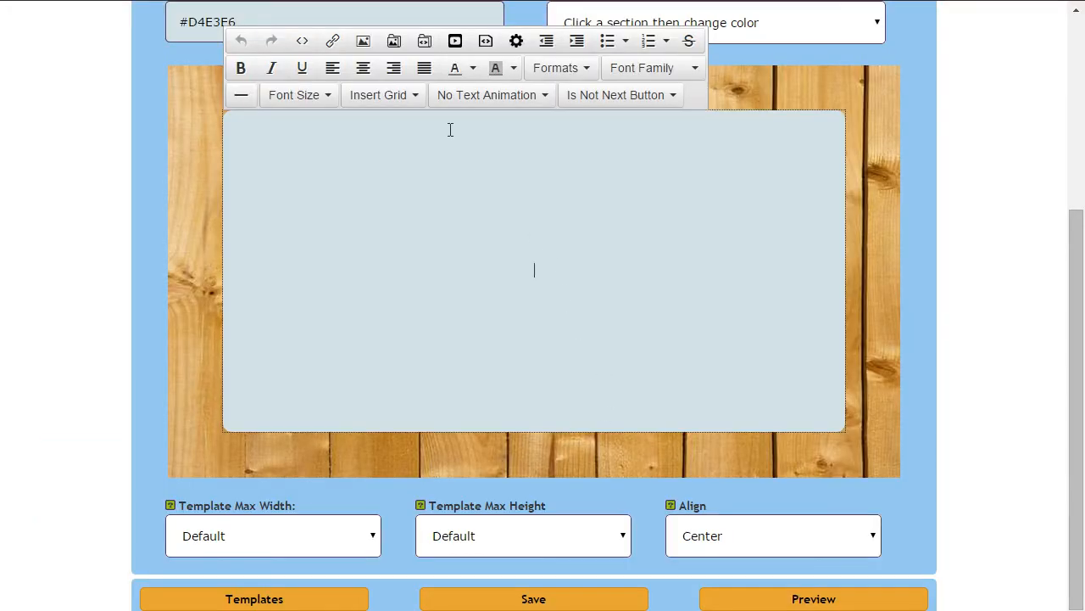
- Insert a video into the blank section using the copied YouTube iframe embed code and preview the page
left_click(455, 43)
type("<iframe width=\"1280\" height=\"720\" src=\"https://www.youtube-nocookie.com/embed/qTSDL94_Y7M?rel=0&amp;controls=0&amp;showinfo=0&amp;autoplay=1\" frameborder=\"0\" allowfullscreen></iframe>")
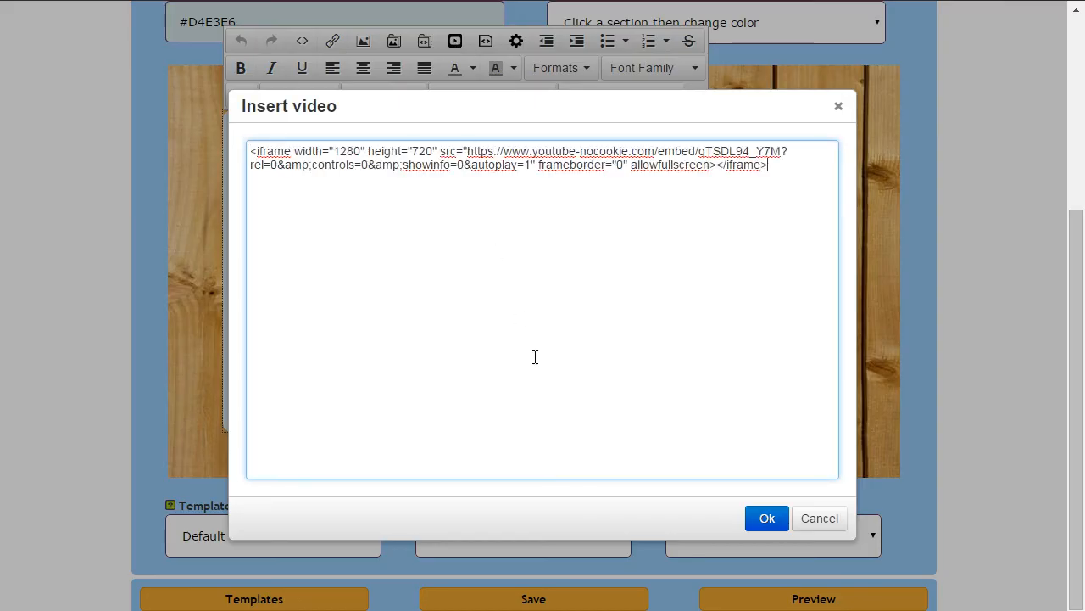
left_click(764, 520)
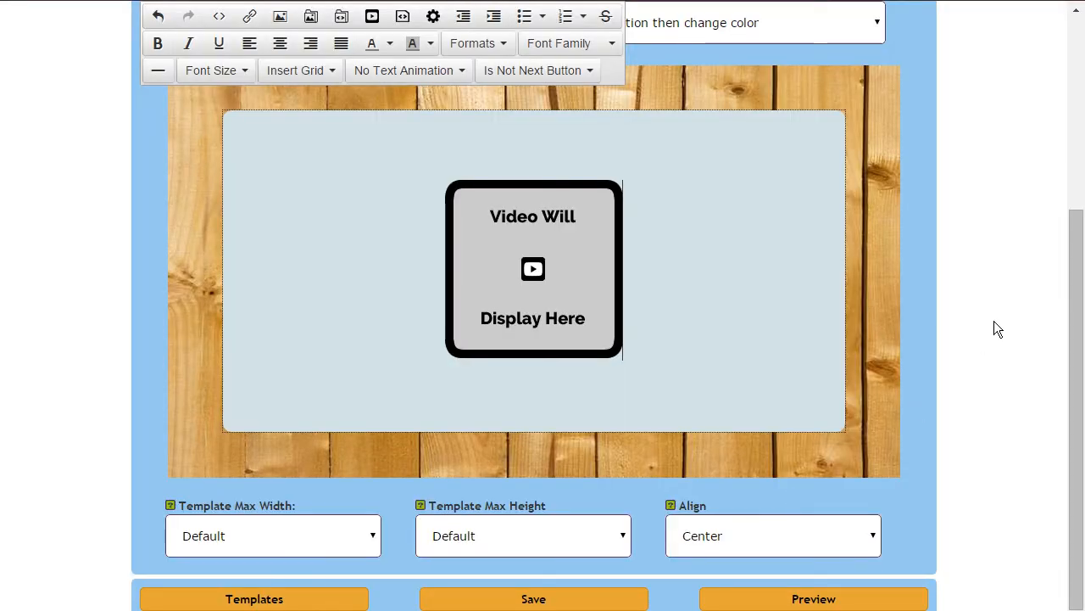
left_click(820, 600)
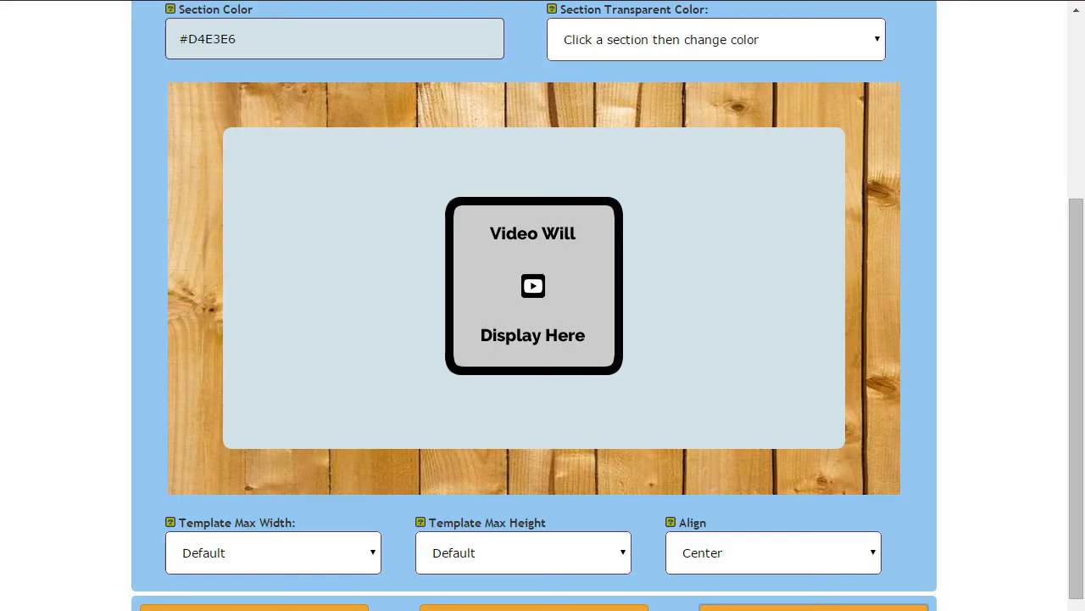
- Insert Template 11 again to clear the video, and copy the entire form code from form.txt in Notepad
left_click(254, 607)
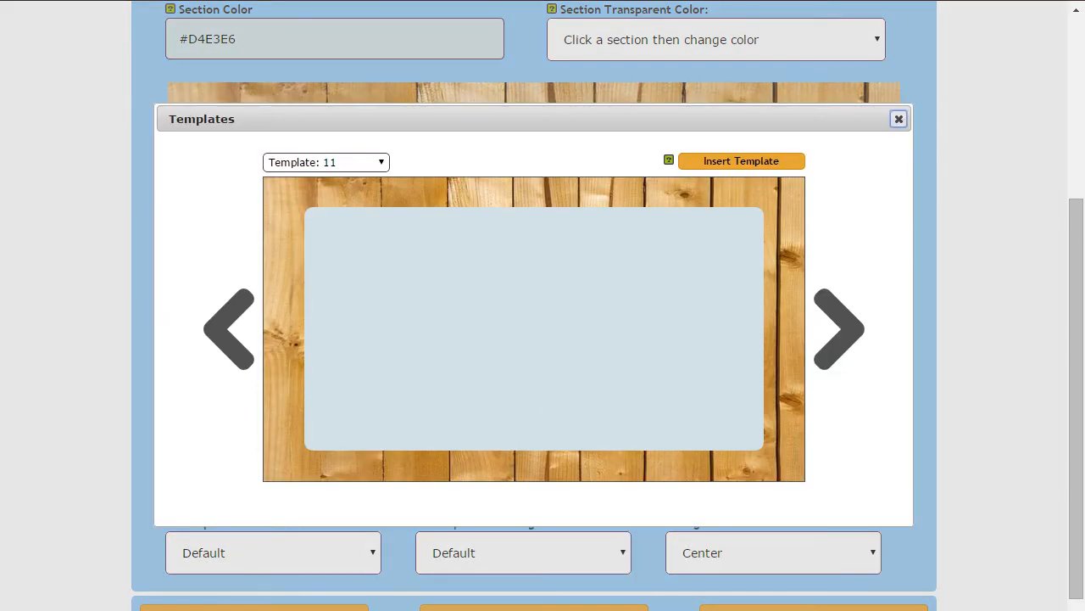
left_click(756, 160)
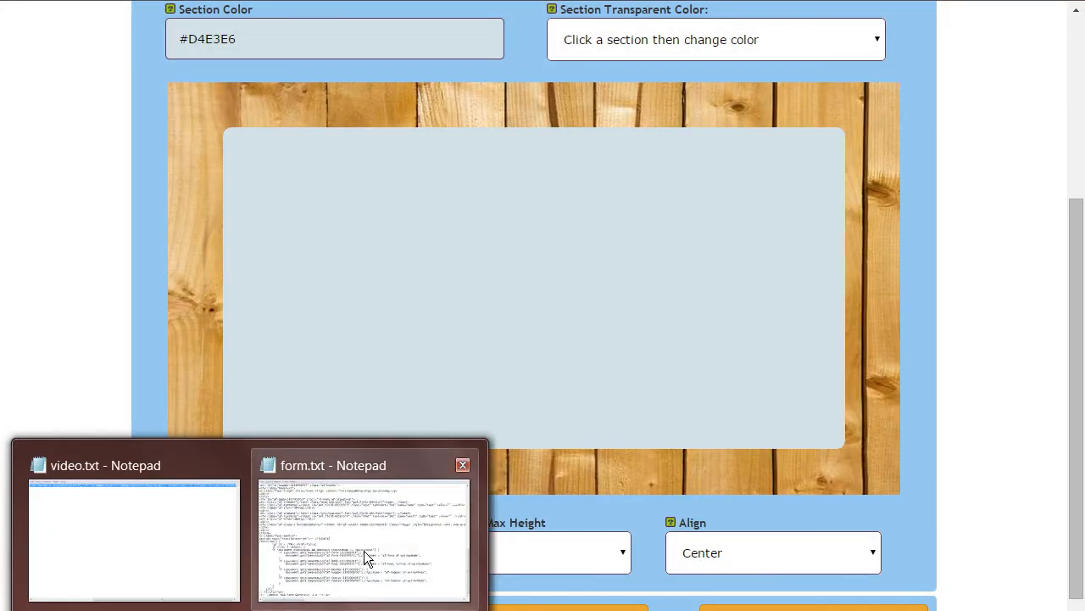
left_click(364, 550)
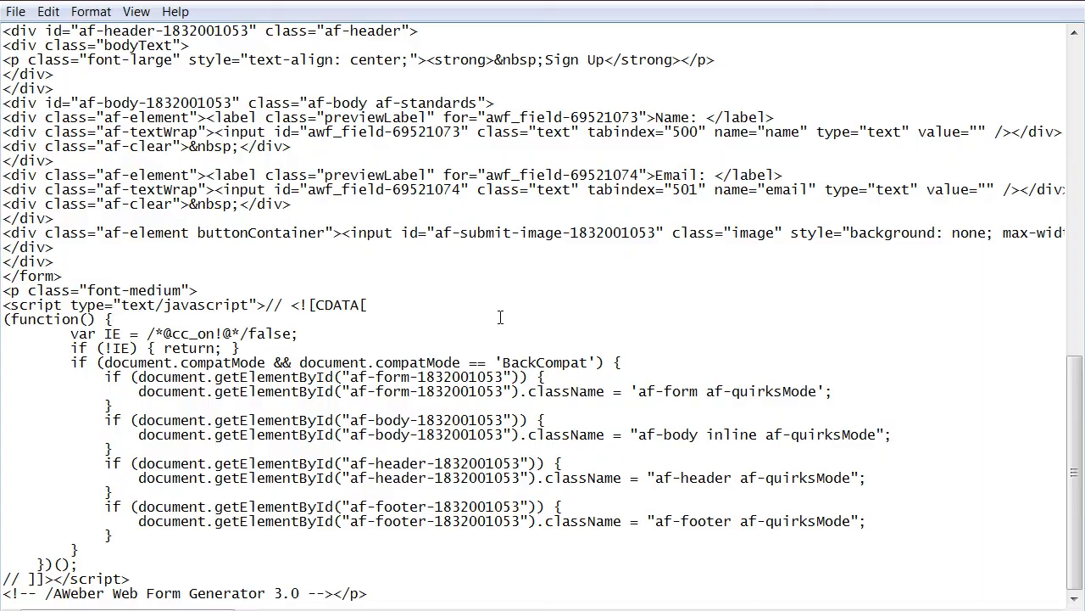
key("ctrl+a")
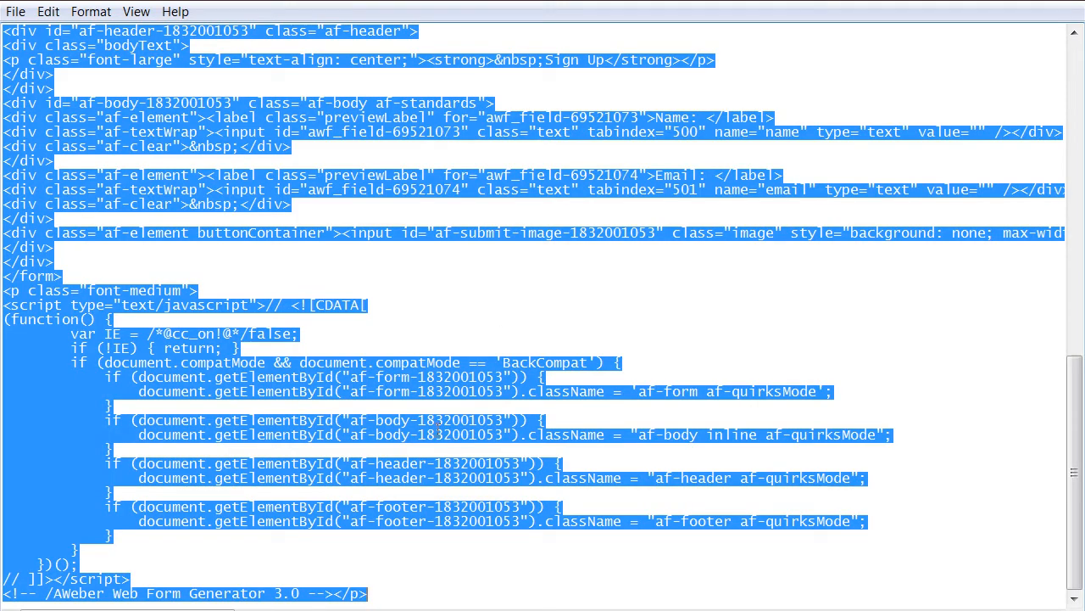
left_click(174, 606)
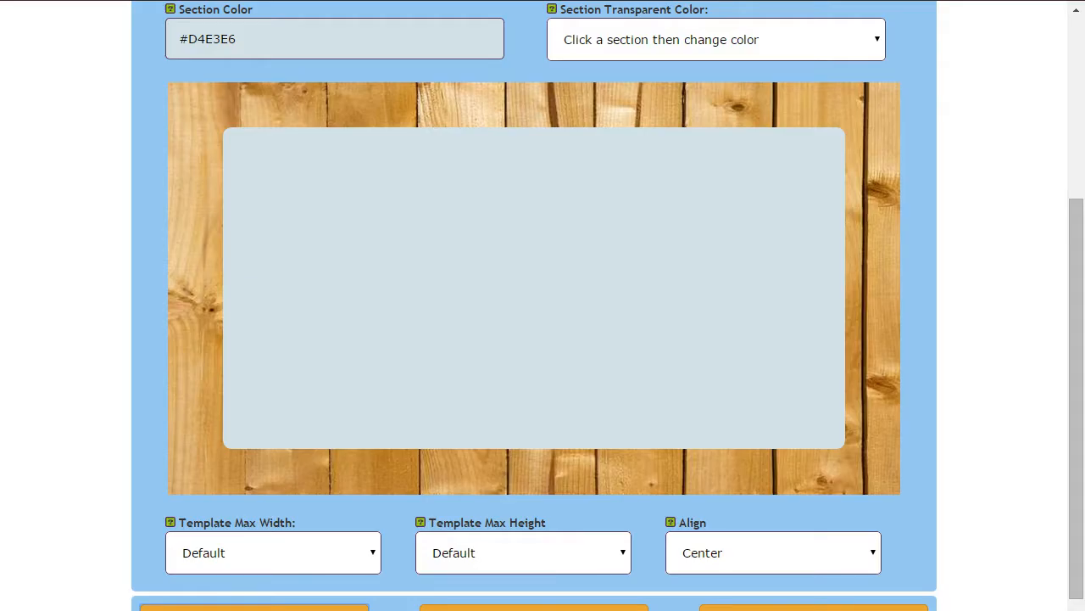
- Insert the copied AWeber web form code into the blank section as an HTML form
left_click(553, 280)
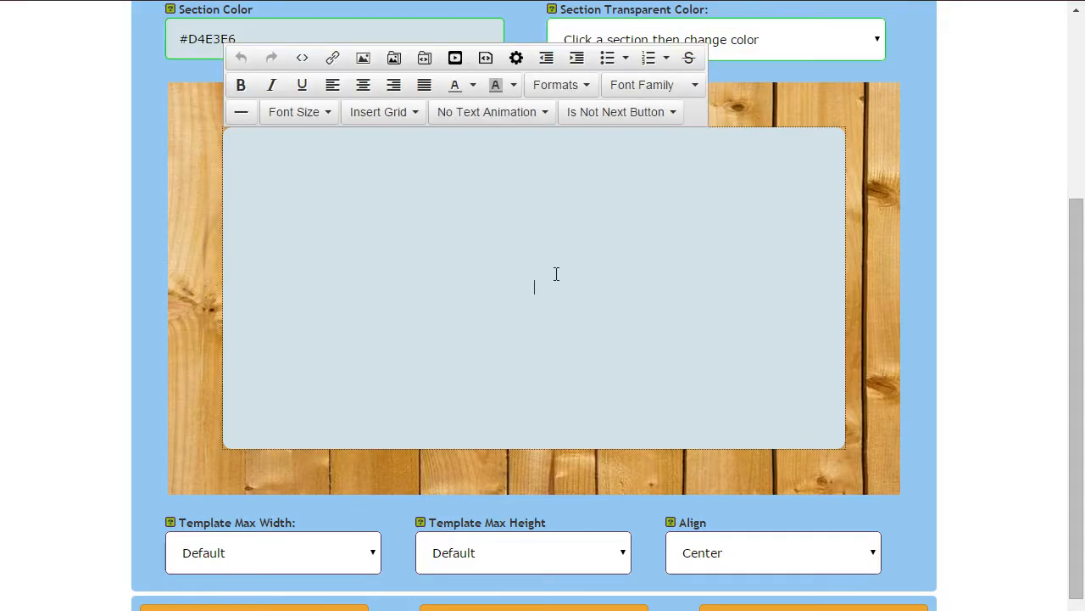
left_click(486, 60)
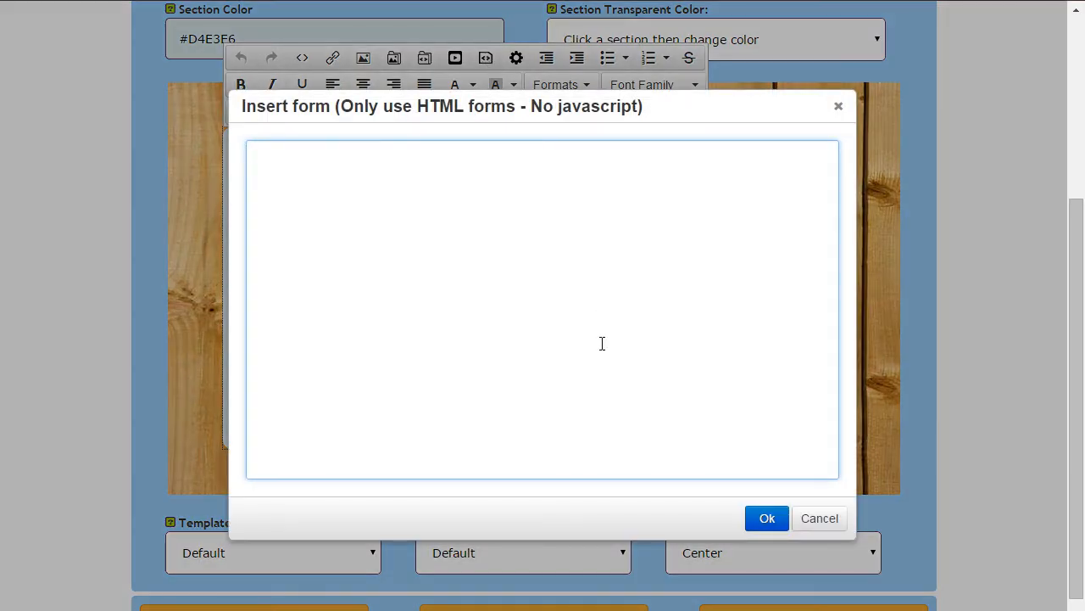
key("ctrl+v")
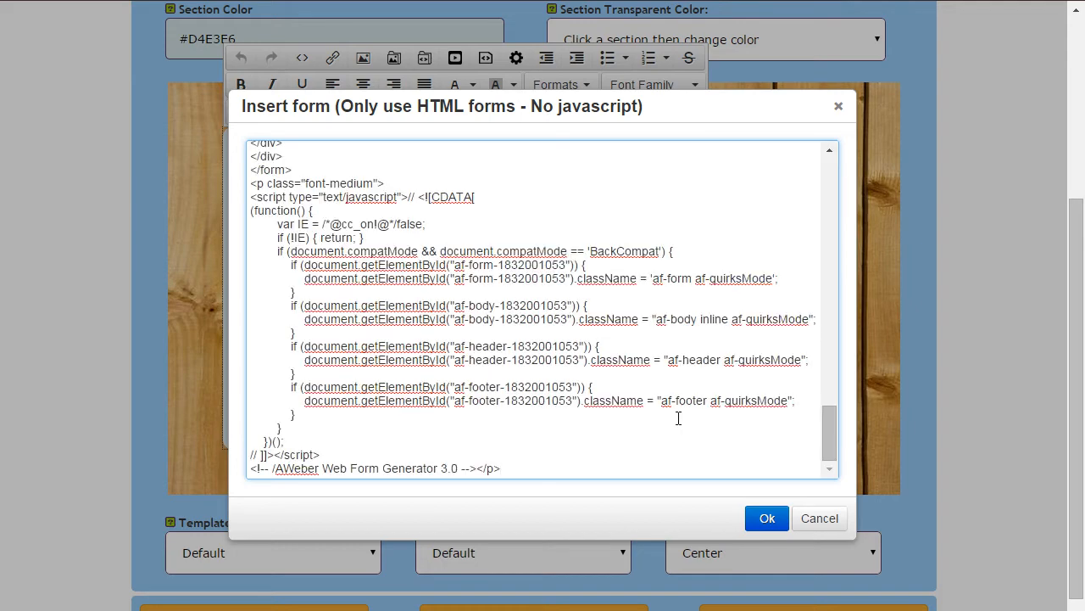
left_click(763, 518)
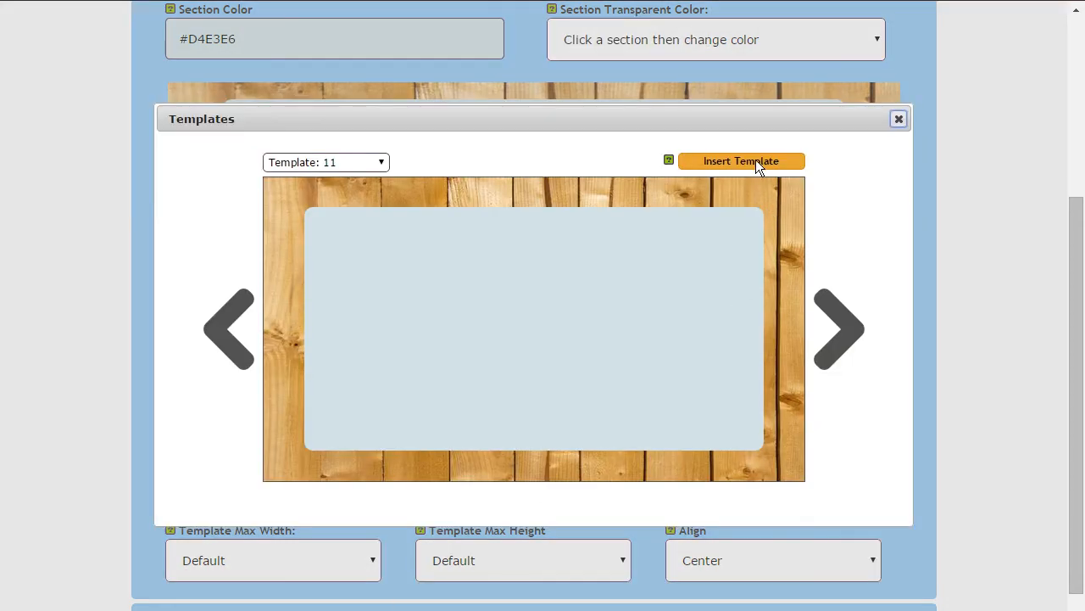
- Insert Template 11 in place of the form and enter "Some Content" in its section, followed by a new line
left_click(755, 159)
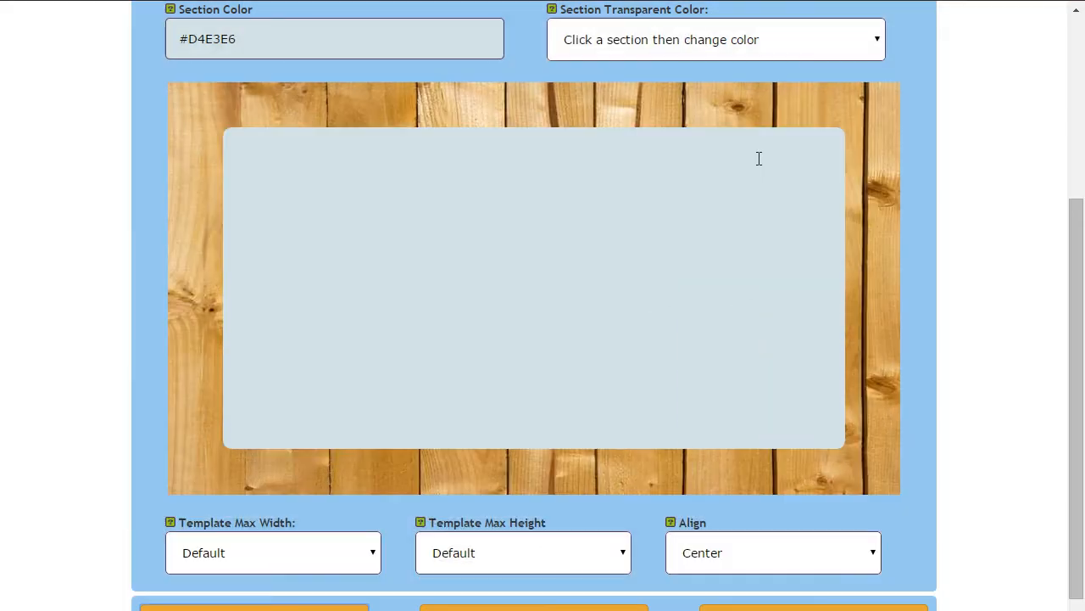
left_click(618, 306)
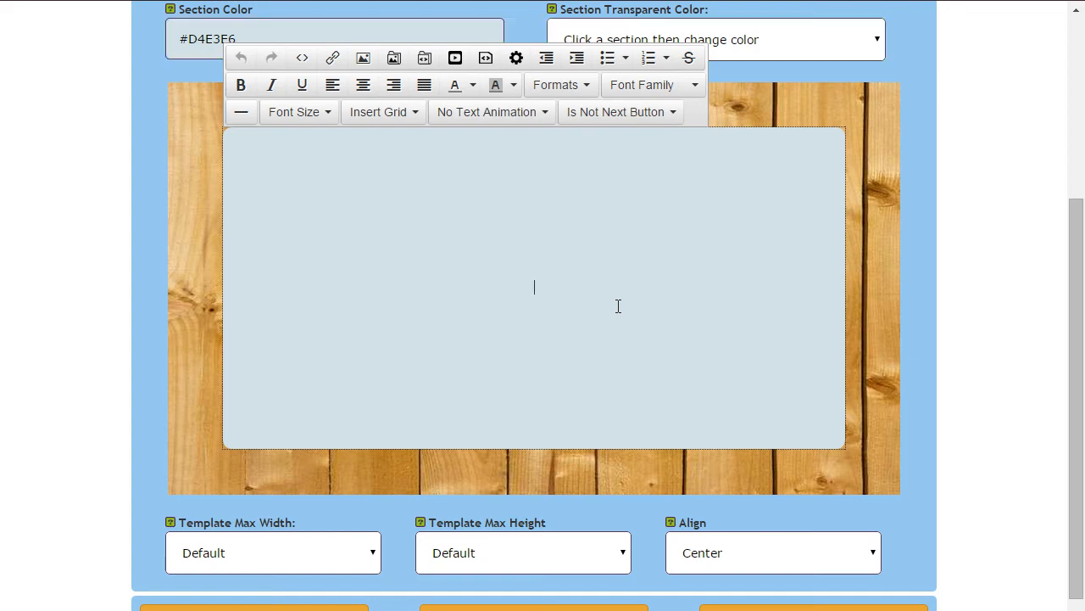
type("Some Content")
key("Return")
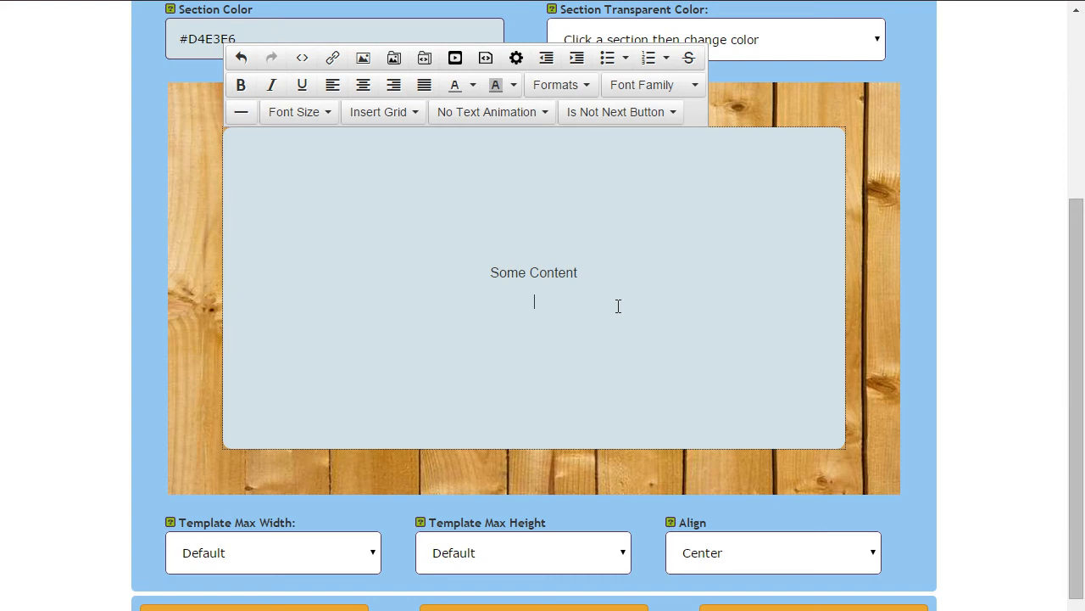
- Insert the yellow Next button with black lettering from page 26 of the Image Library below "Some Content"
left_click(394, 60)
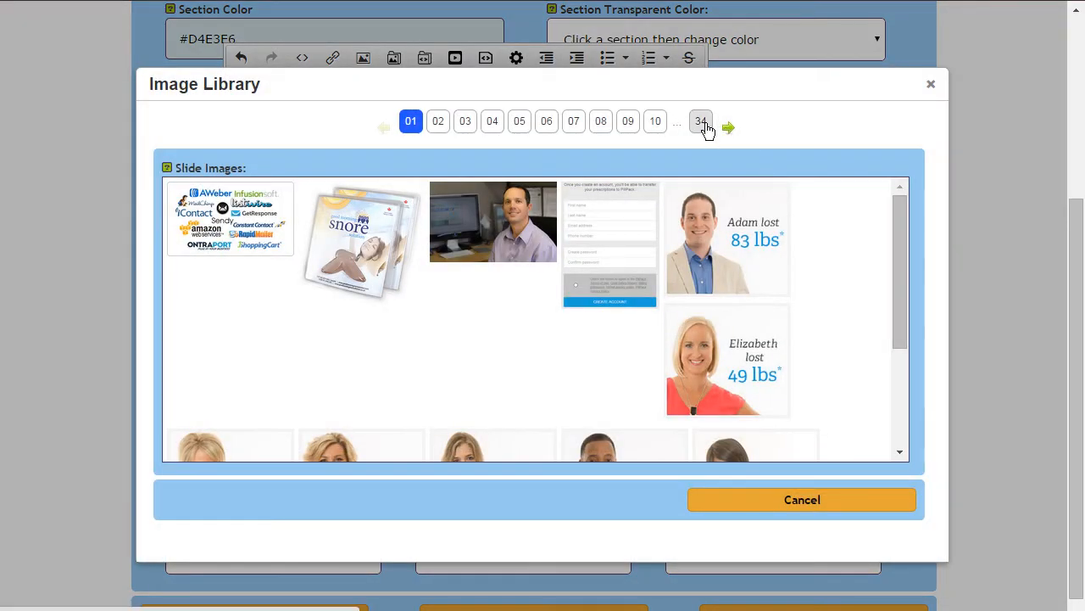
left_click(703, 123)
left_click(569, 124)
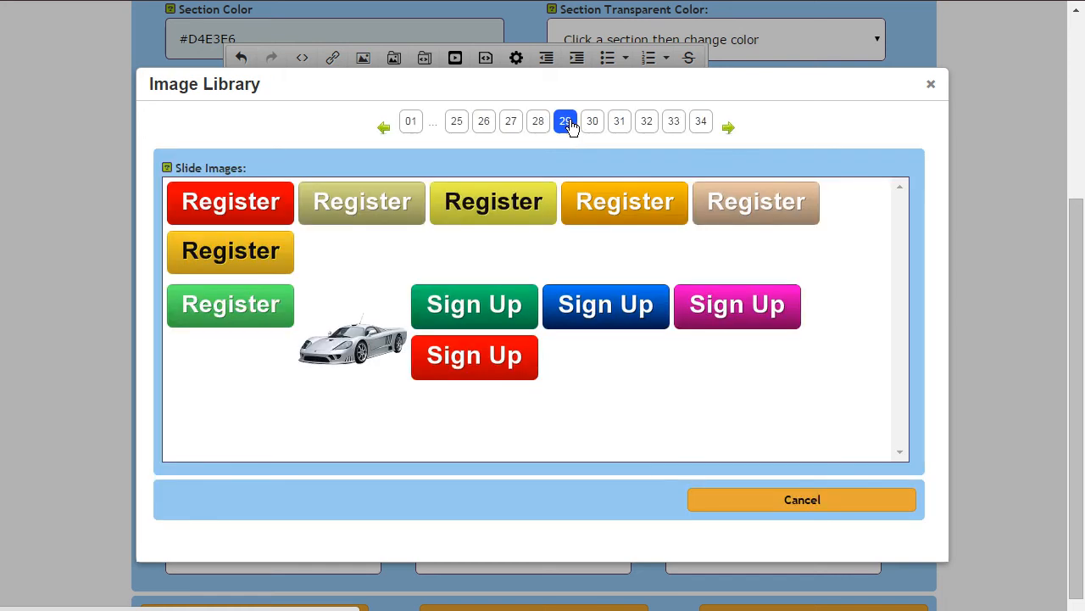
left_click(383, 129)
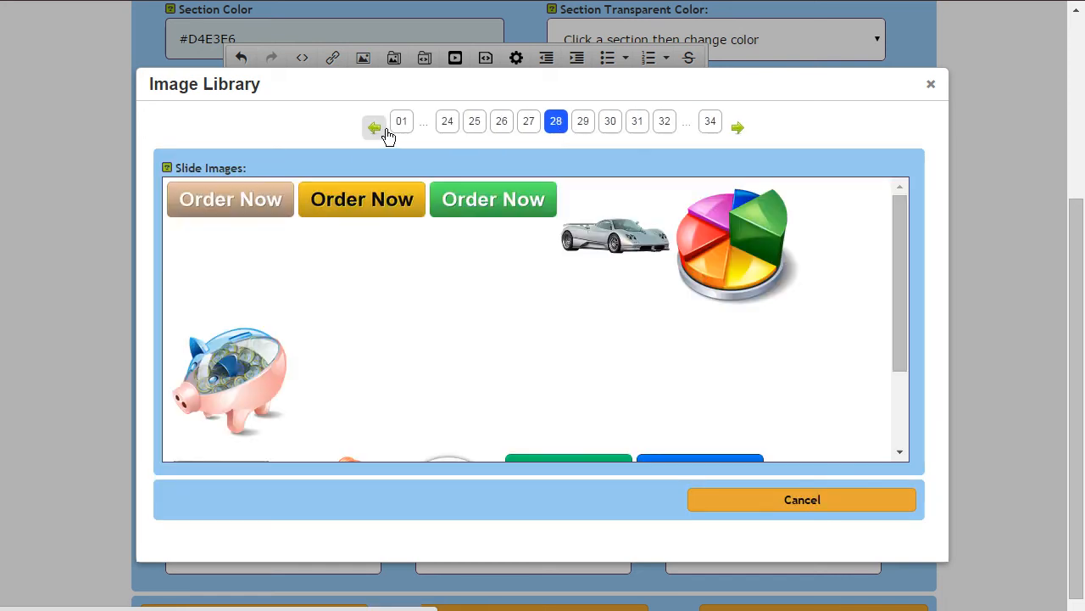
left_click(384, 132)
left_click(383, 132)
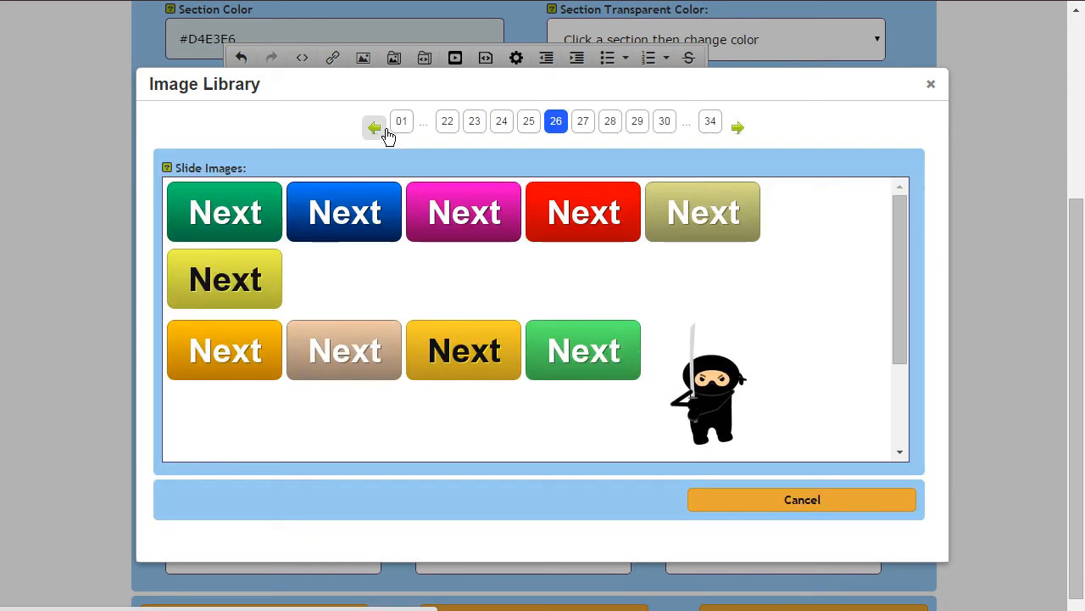
left_click(231, 292)
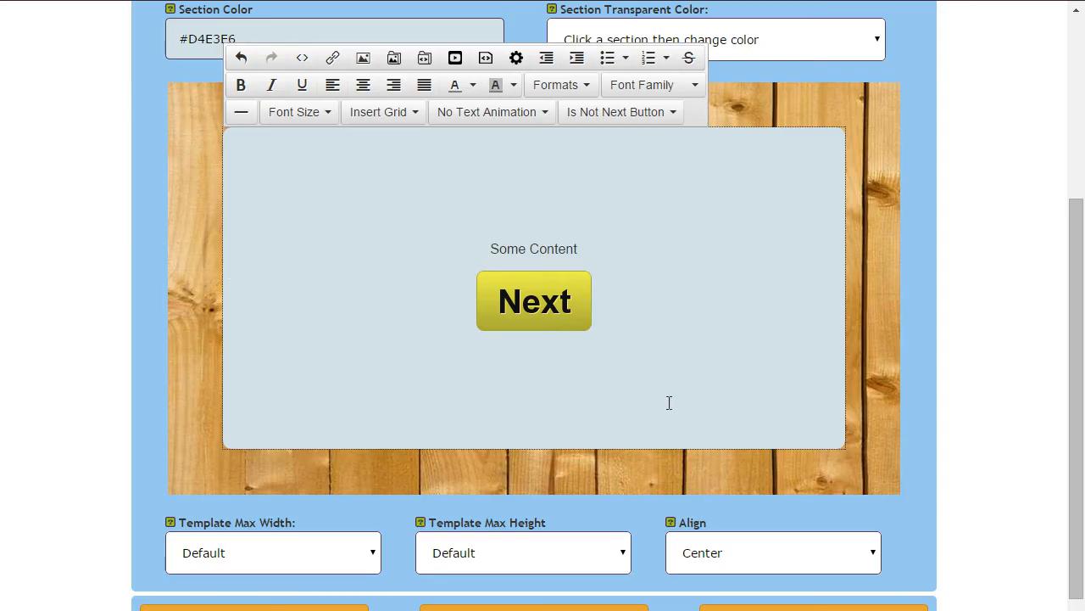
- Preview Step 1 with the yellow Next image below the text, and return to the editor
scroll(942, 576, "down", 1)
scroll(979, 565, "up", 1)
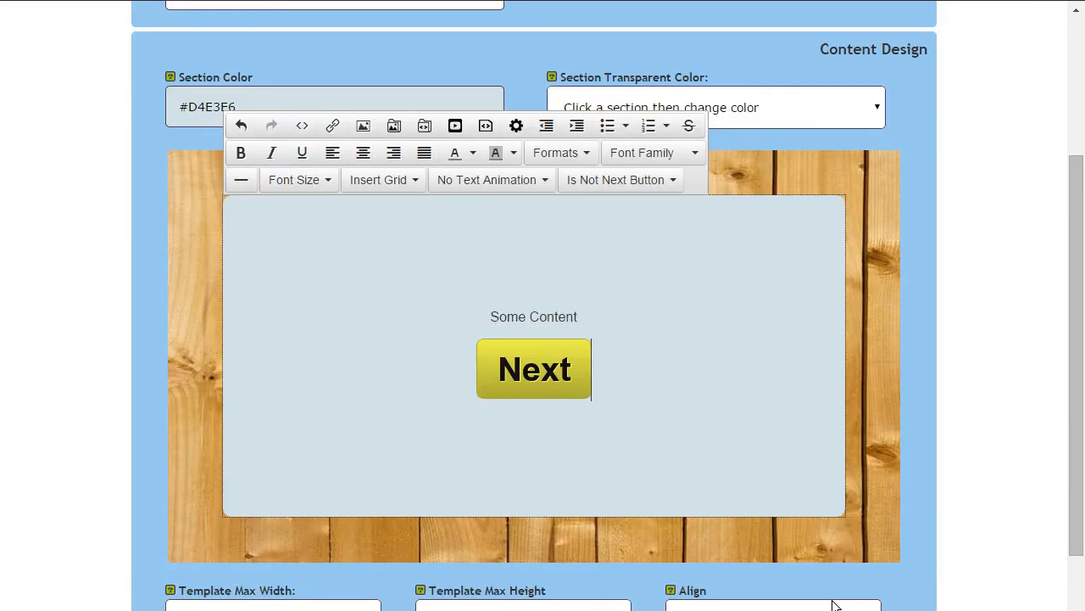
scroll(1001, 543, "down", 1)
left_click(870, 599)
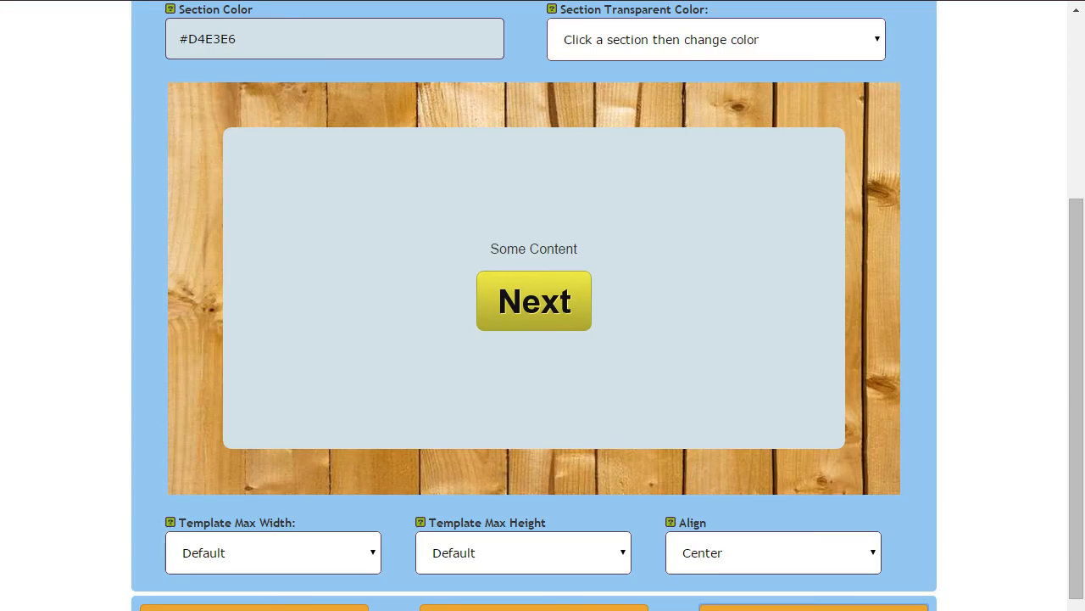
- Designate the yellow Next image below "Some Content" as a Next Button
left_click(527, 314)
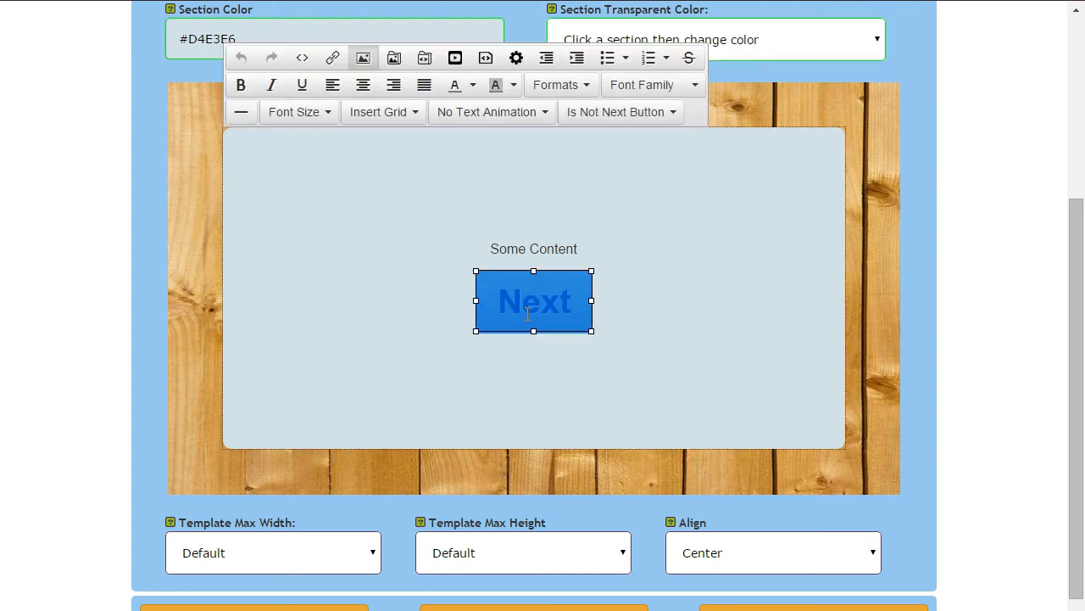
left_click(654, 125)
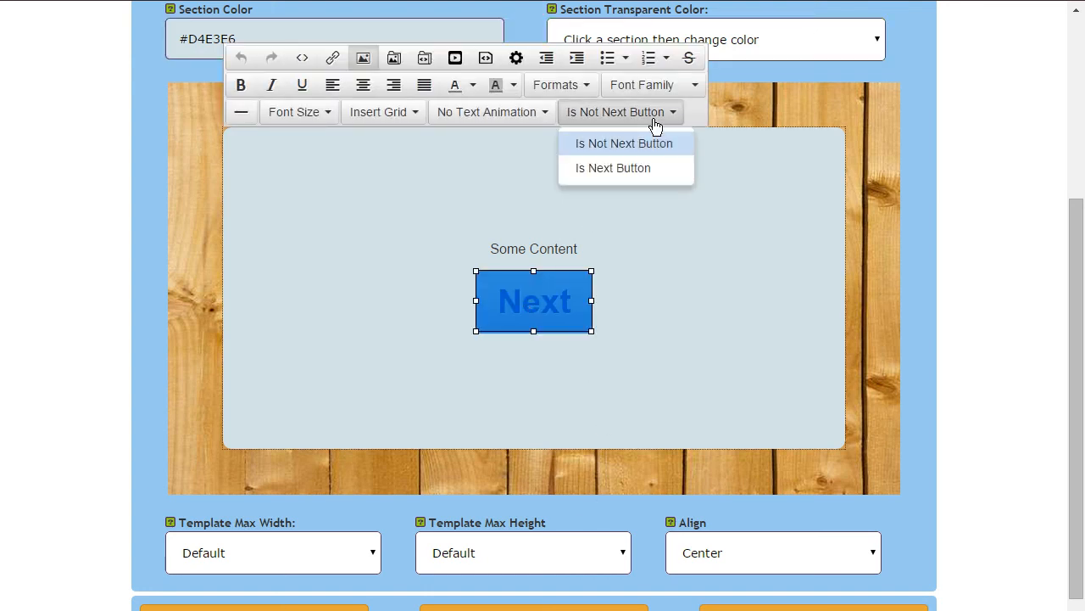
left_click(627, 174)
scroll(1049, 284, "up", 3)
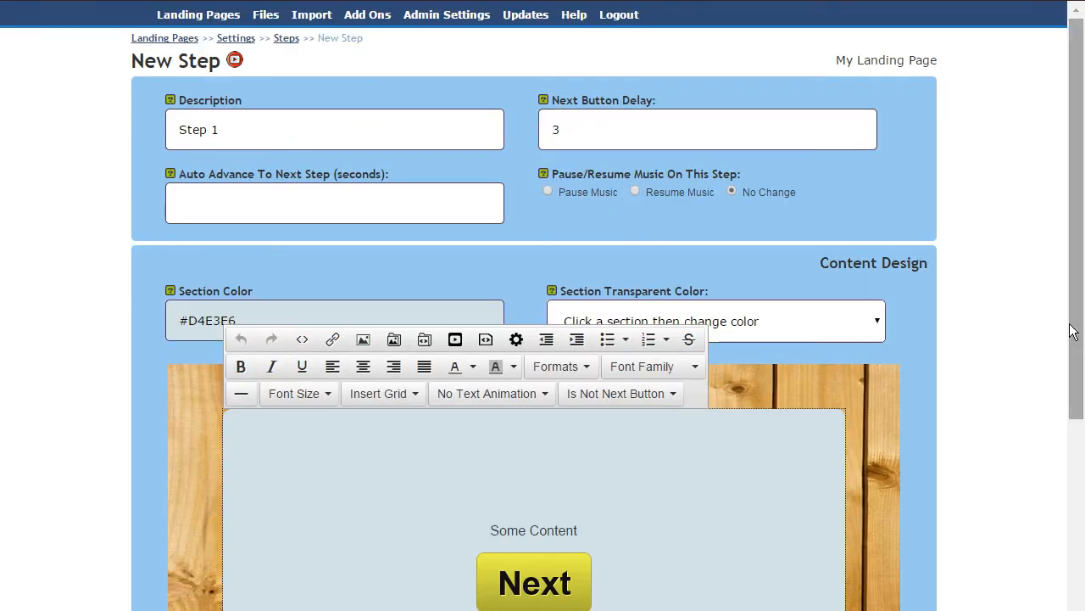
left_click(1004, 317)
- Preview the step again, test the yellow Next image in the preview, and return to the editor
scroll(1003, 353, "down", 4)
scroll(995, 385, "up", 1)
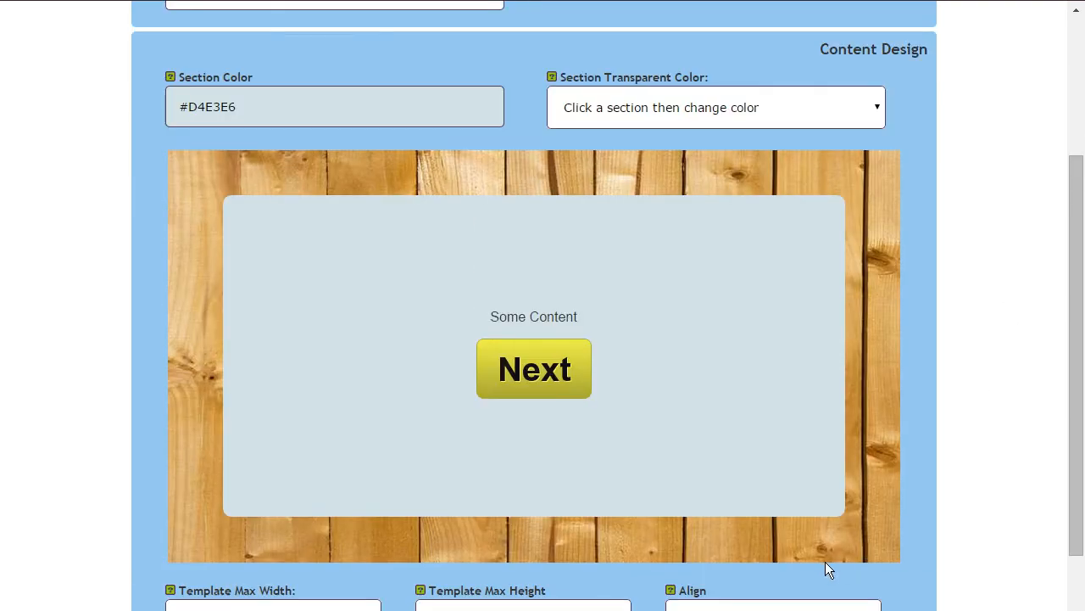
scroll(960, 517, "down", 1)
left_click(841, 604)
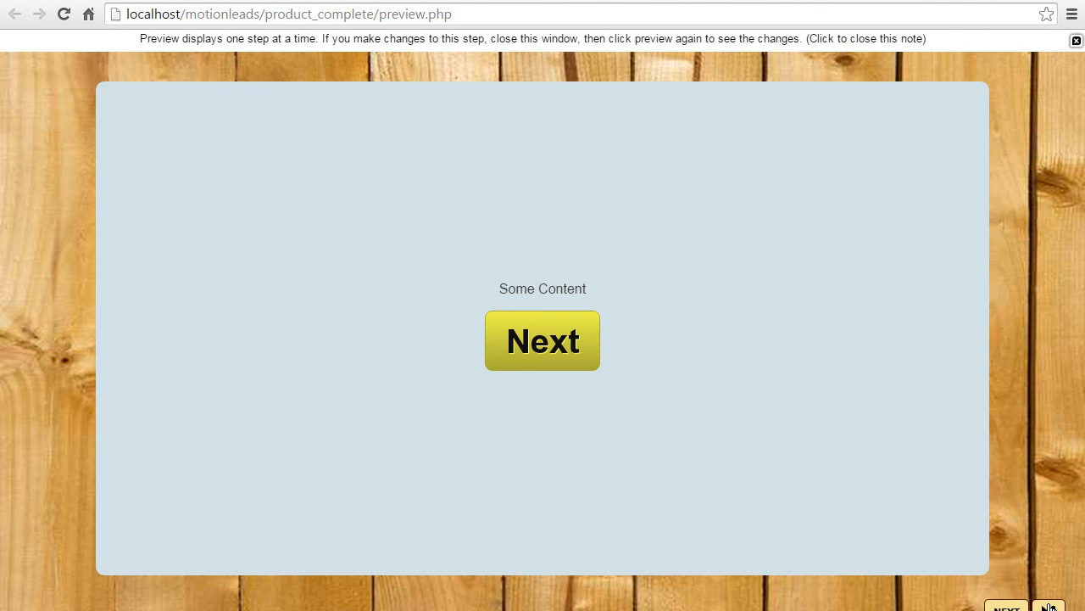
left_click(559, 355)
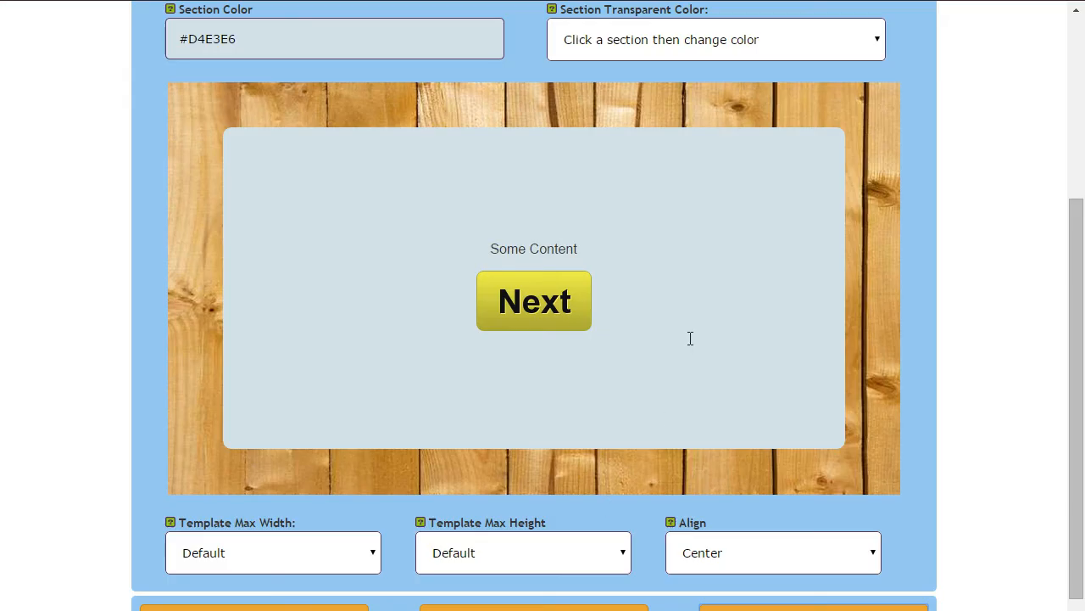
- Format the "Some Content" text above the Next image as Heading 1
left_click(691, 340)
left_click_drag(589, 243, 467, 250)
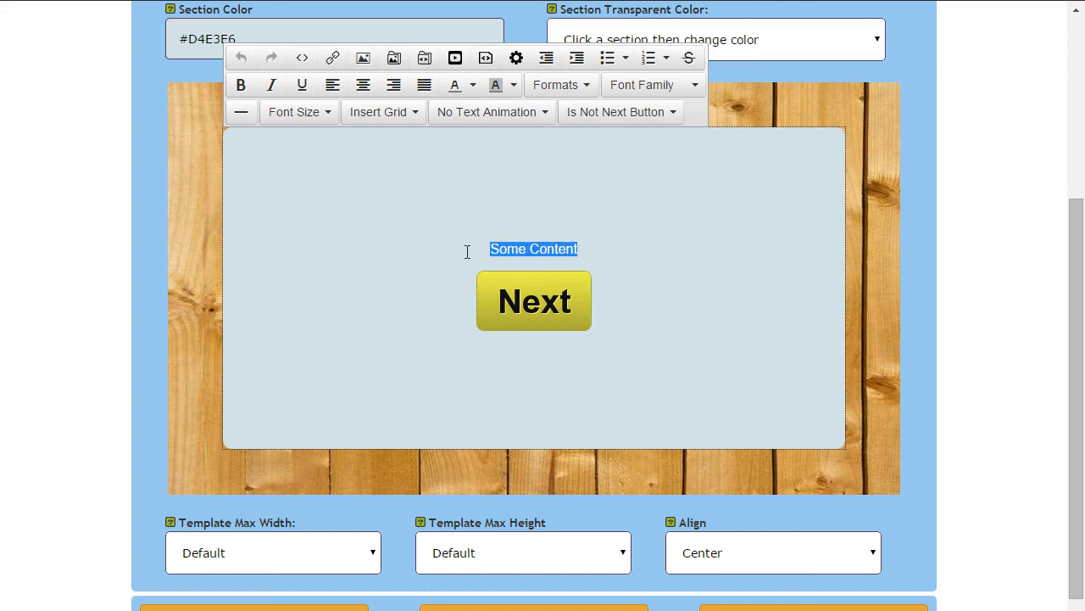
left_click(563, 89)
mouse_move(567, 123)
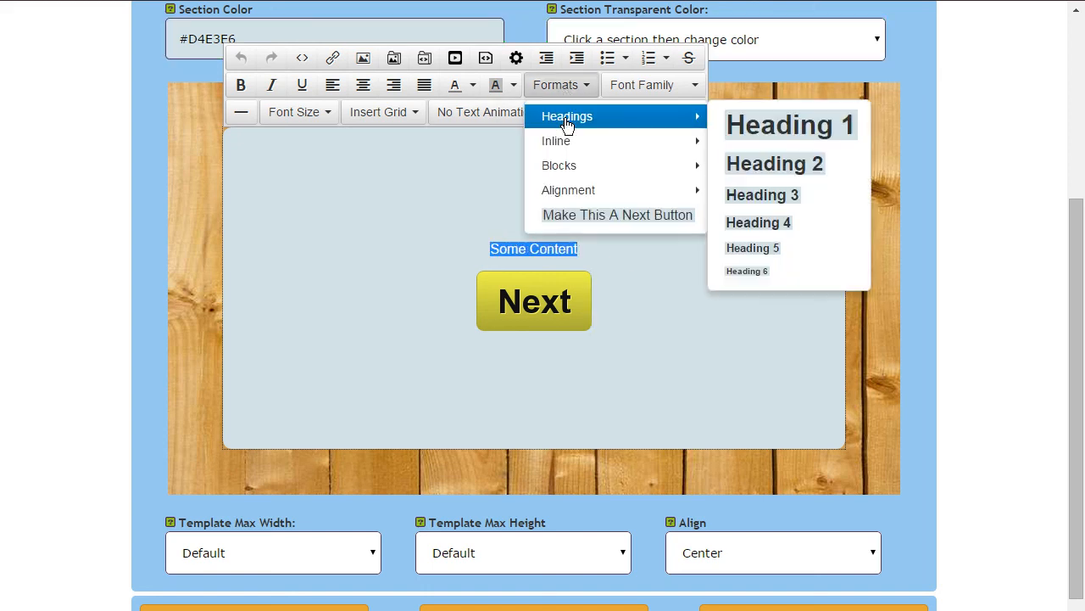
left_click(739, 123)
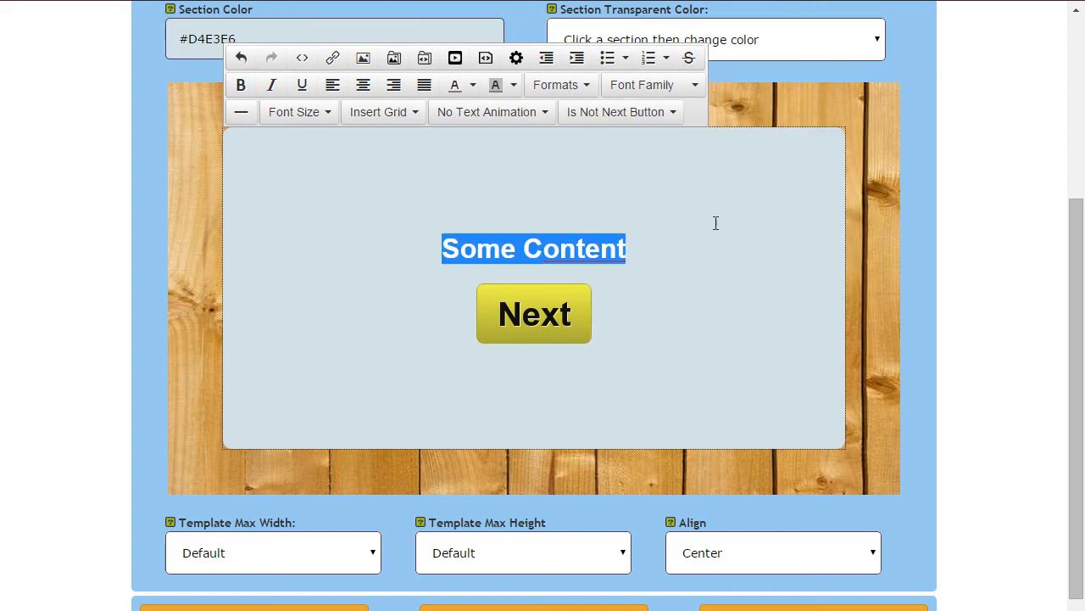
- Set the font family of the "Some Content" heading to Impact, and save the step
left_click(664, 88)
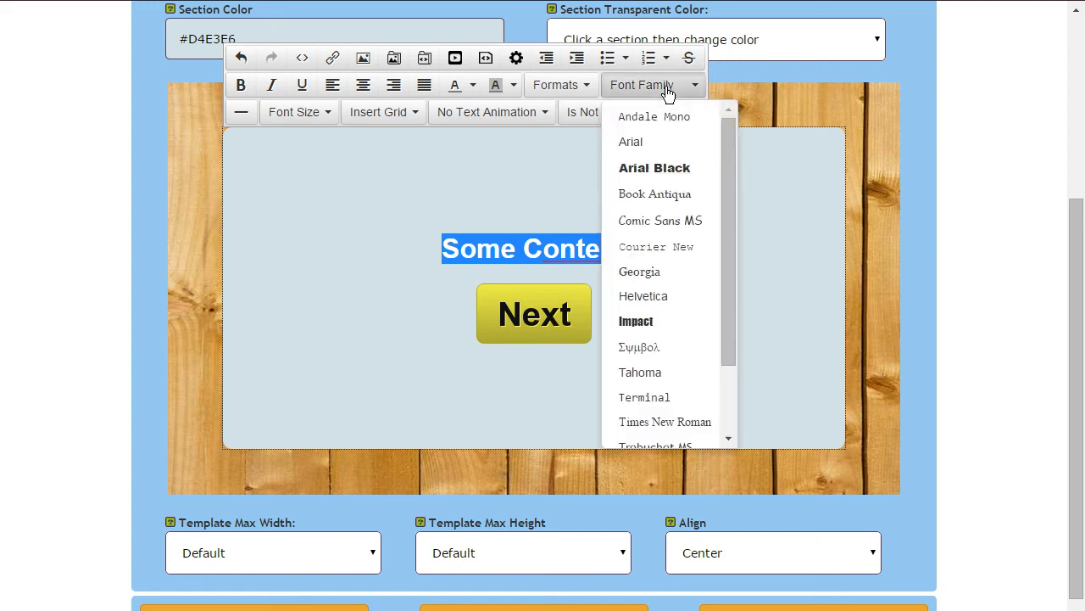
left_click(633, 326)
left_click(662, 231)
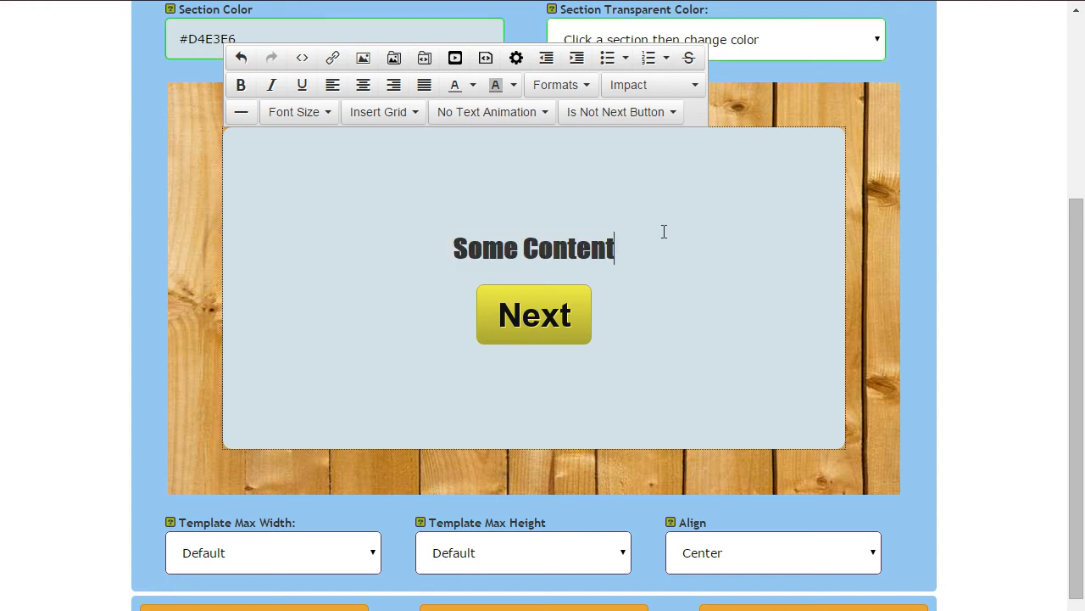
scroll(989, 319, "down", 1)
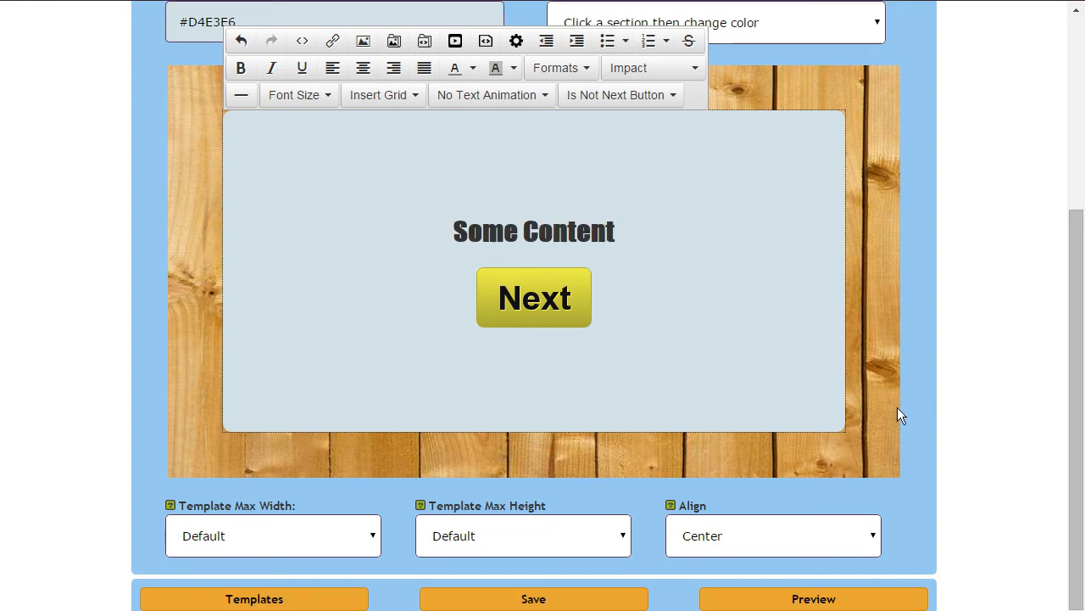
left_click(534, 598)
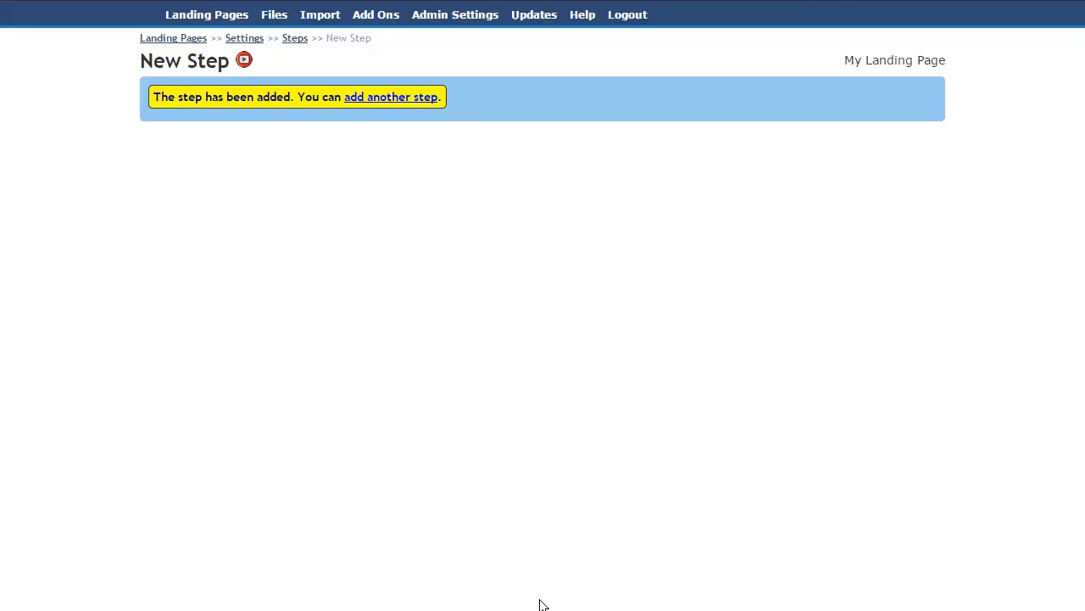